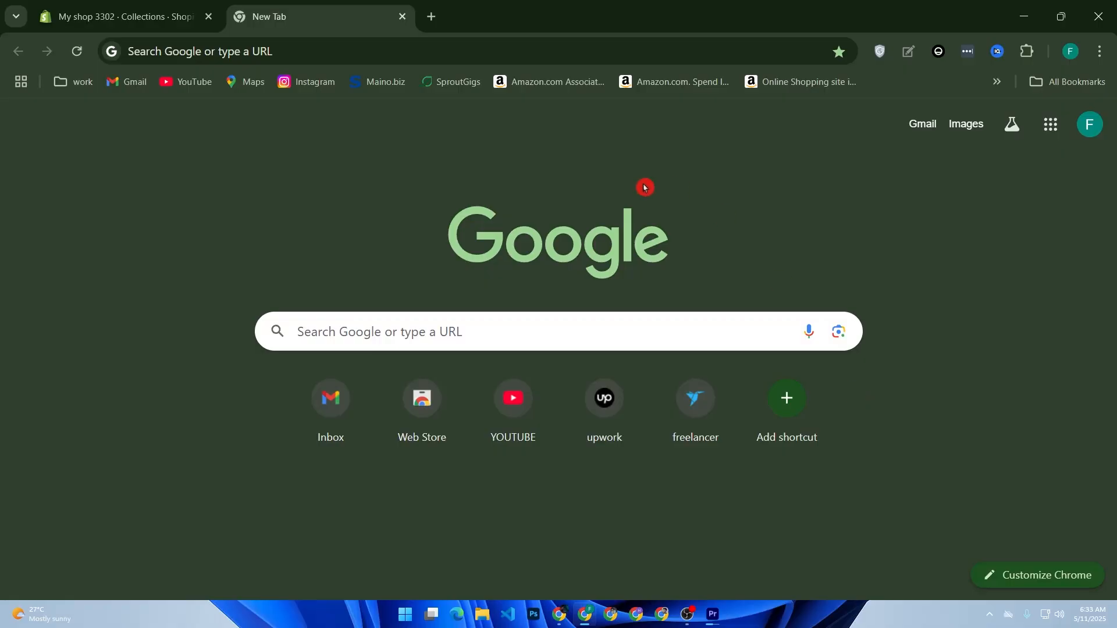
# Step: Go to canva.com in Chrome to reach the Canva home page
pyautogui.click(481, 334)
pyautogui.write('ca')
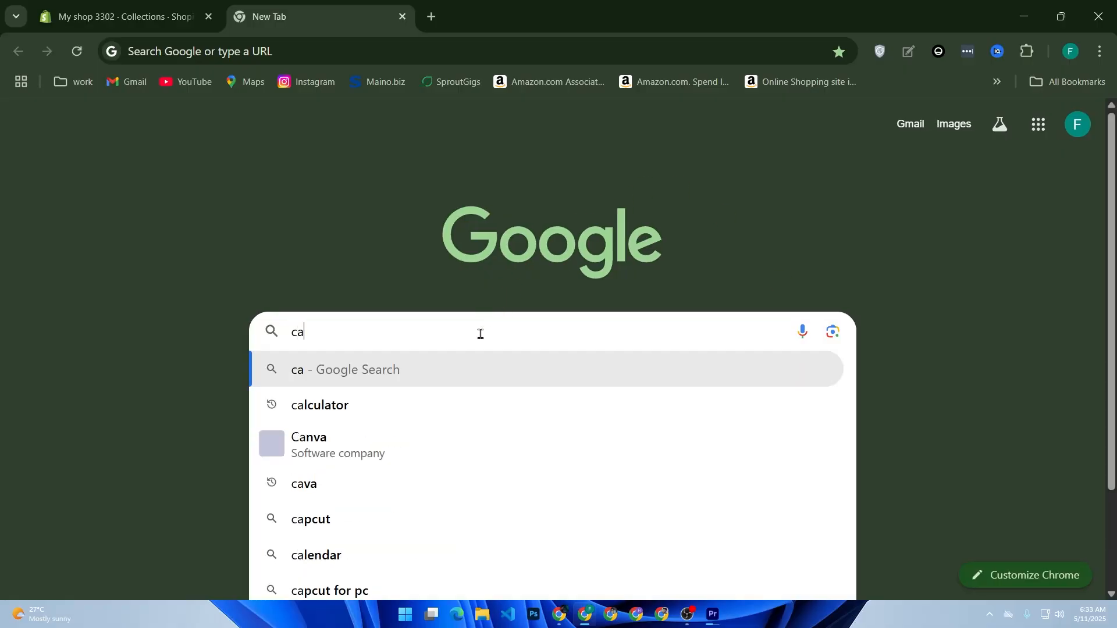
pyautogui.write('nva.x')
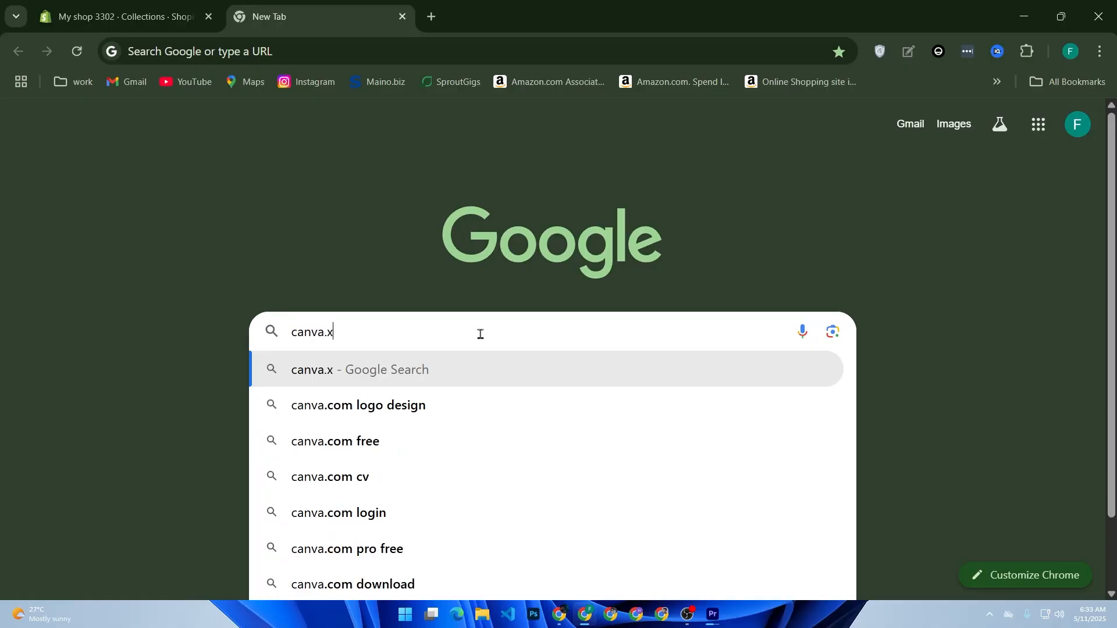
pyautogui.press('BackSpace')
pyautogui.write('com')
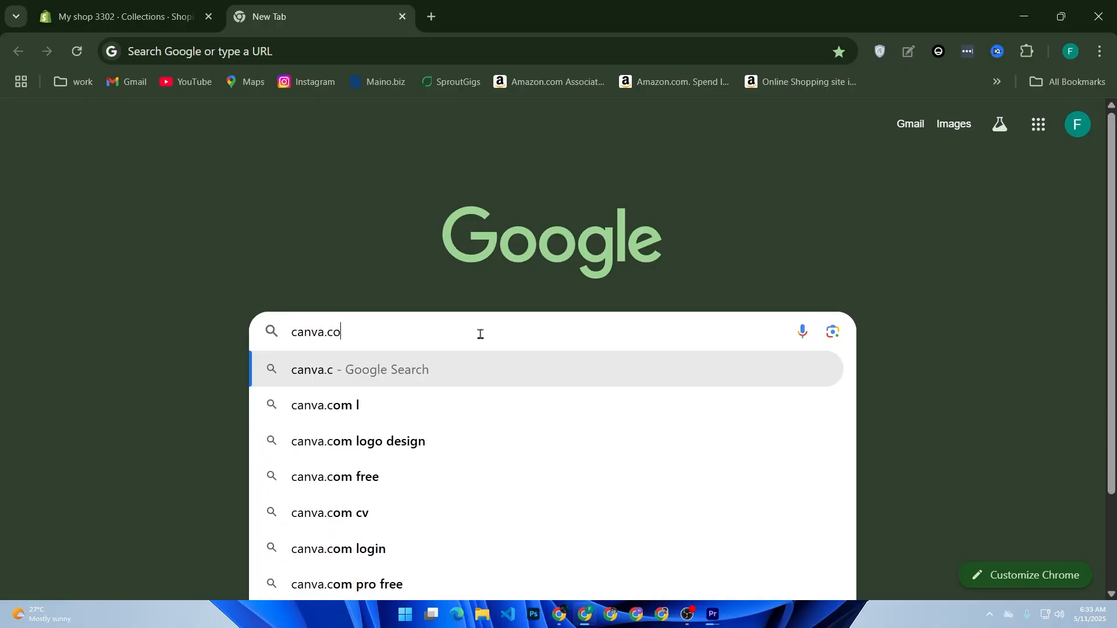
pyautogui.press('Return')
pyautogui.click(481, 336)
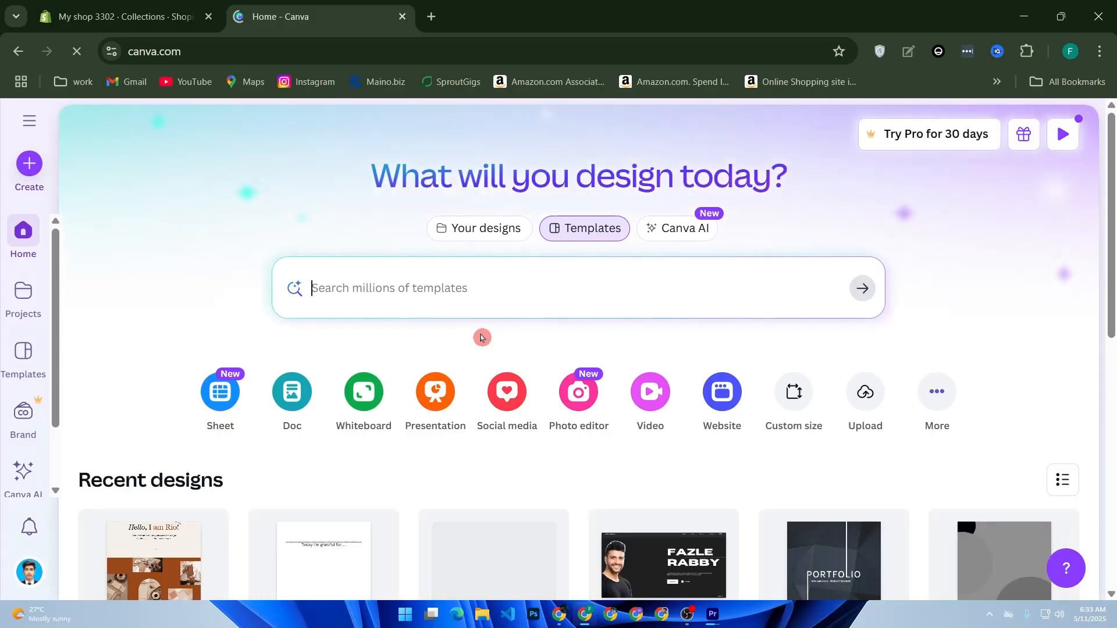
# Step: Search Canva's Templates for 'logo' to list the logo templates
pyautogui.write('logo')
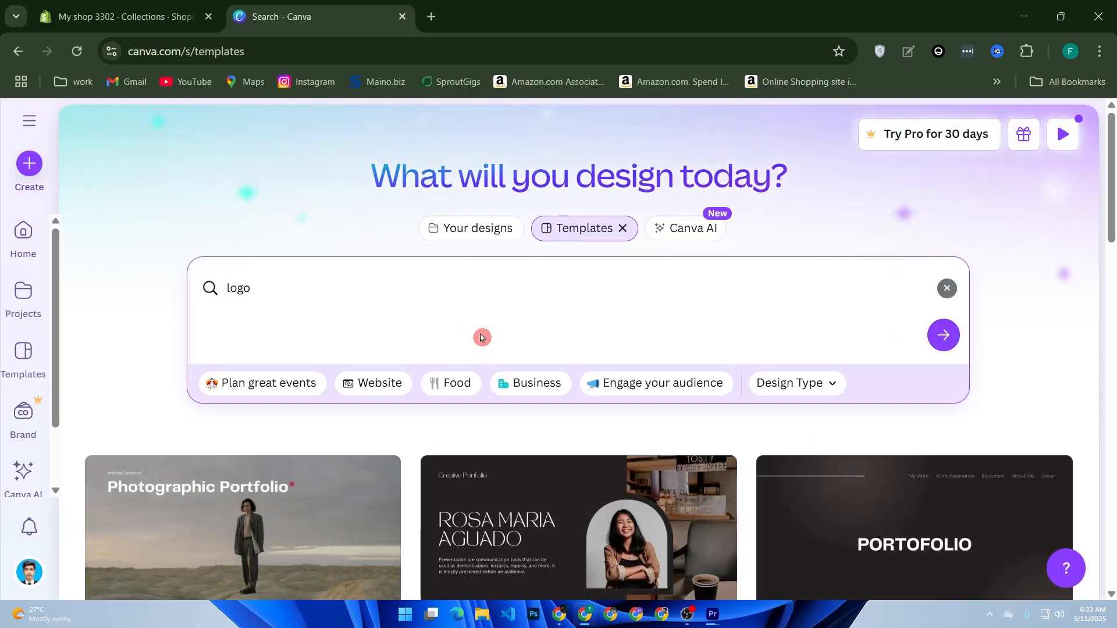
pyautogui.scroll(-10, 494, 330)
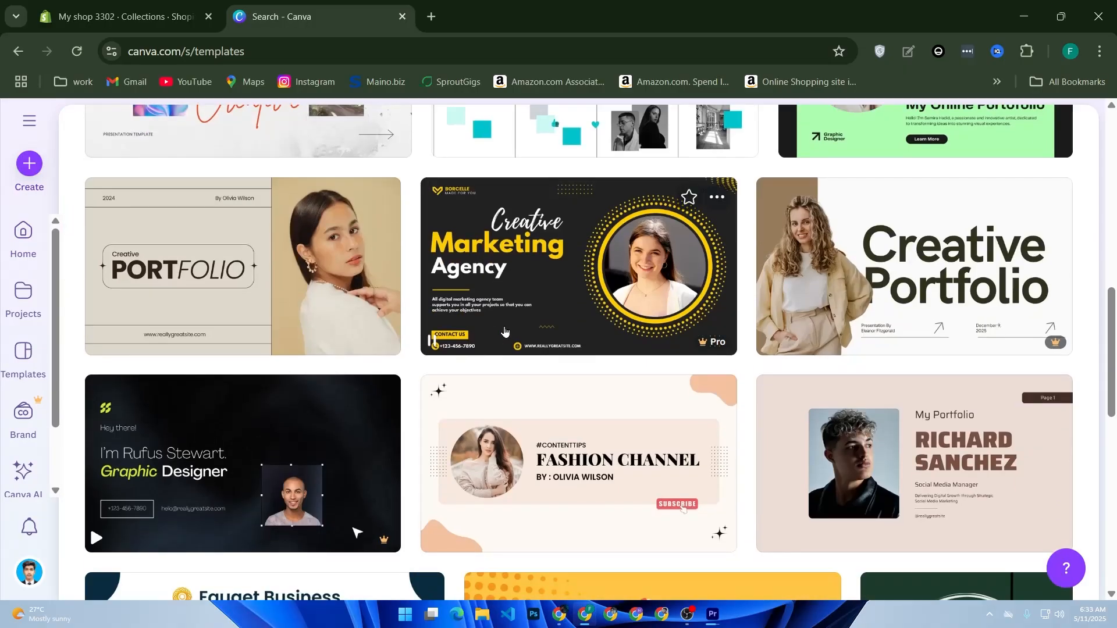
pyautogui.scroll(5, 504, 331)
pyautogui.click(23, 372)
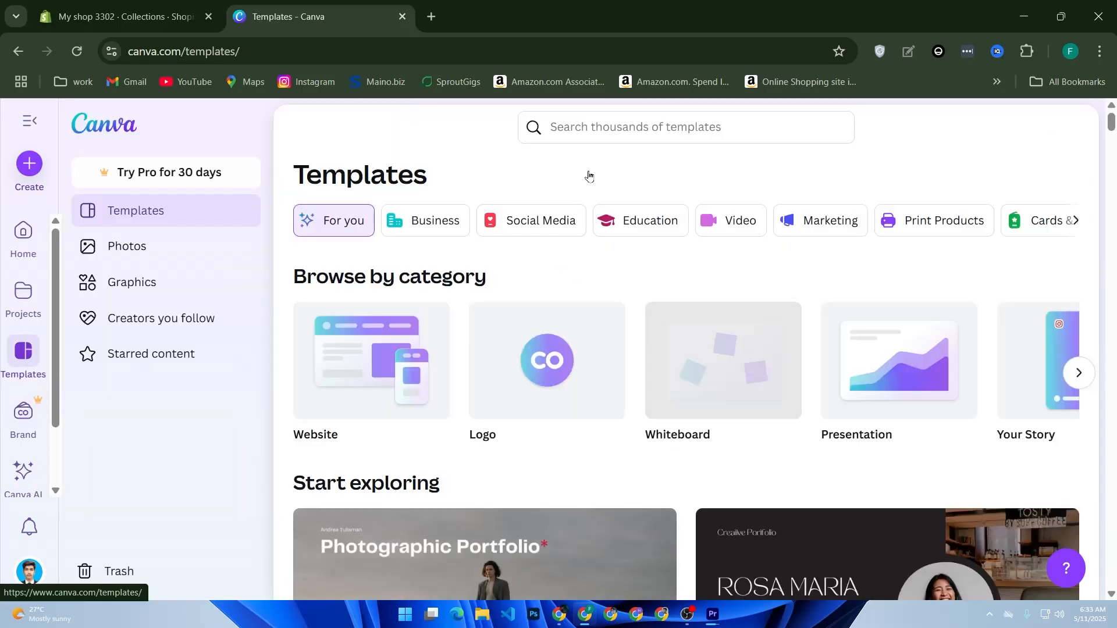
pyautogui.click(591, 137)
pyautogui.write('logo')
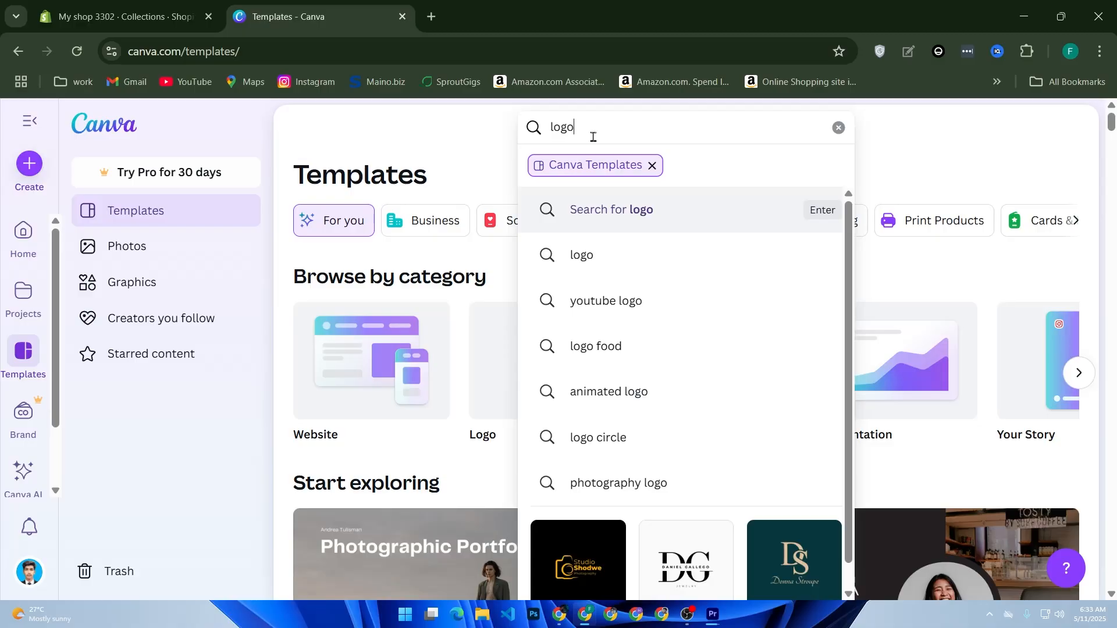
pyautogui.click(599, 256)
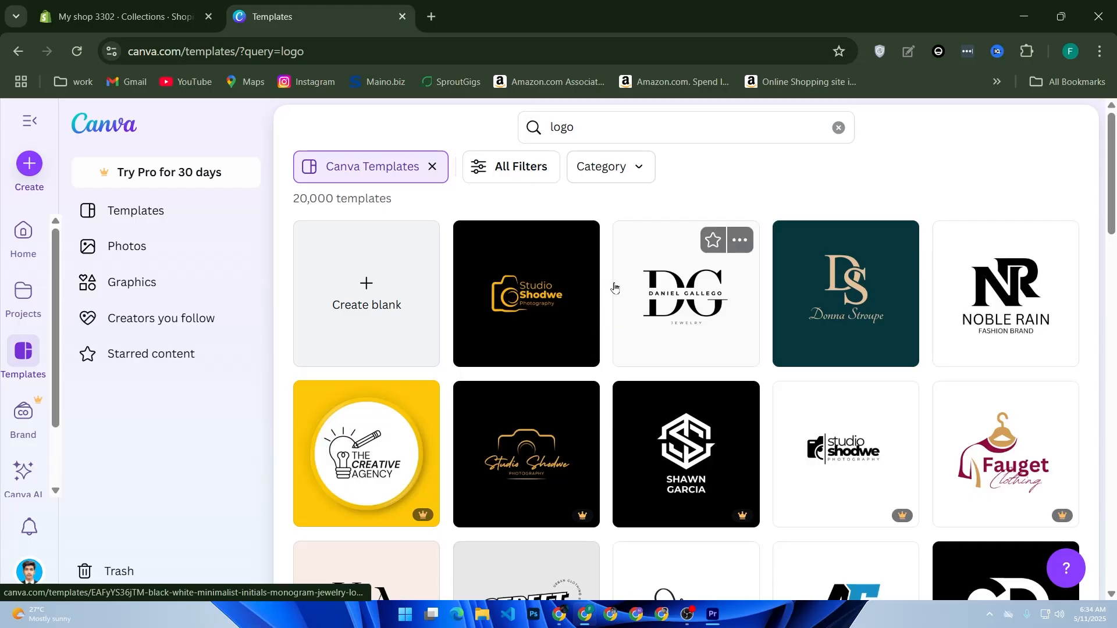
# Step: Create a blank logo design and drag the black-and-blue AF Creative Design template onto it
pyautogui.click(407, 357)
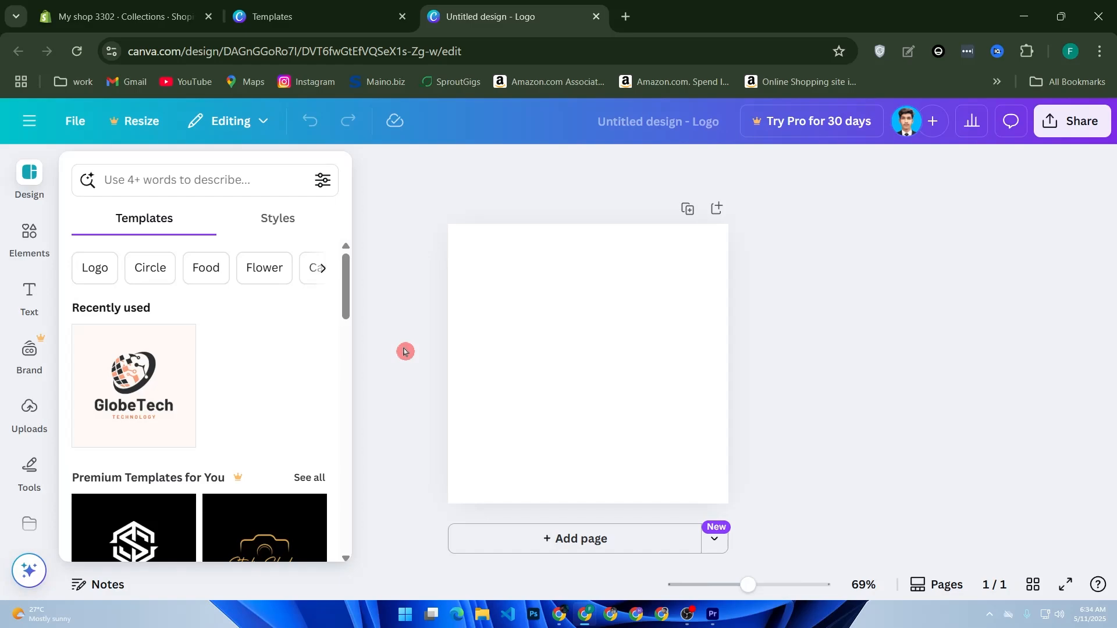
pyautogui.scroll(-5, 221, 308)
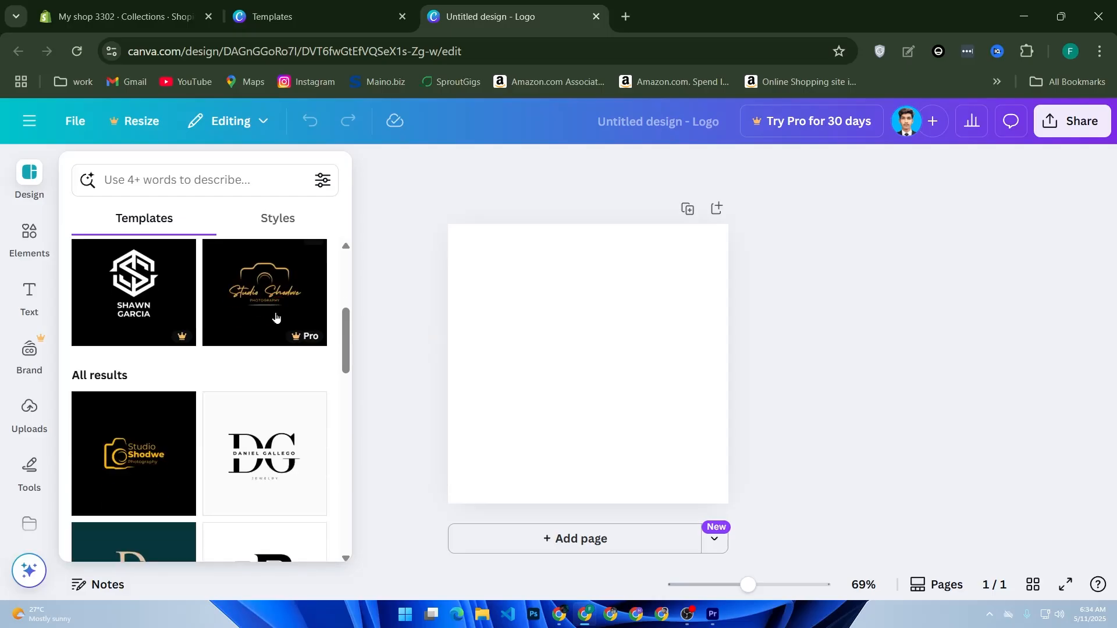
pyautogui.scroll(-10, 276, 317)
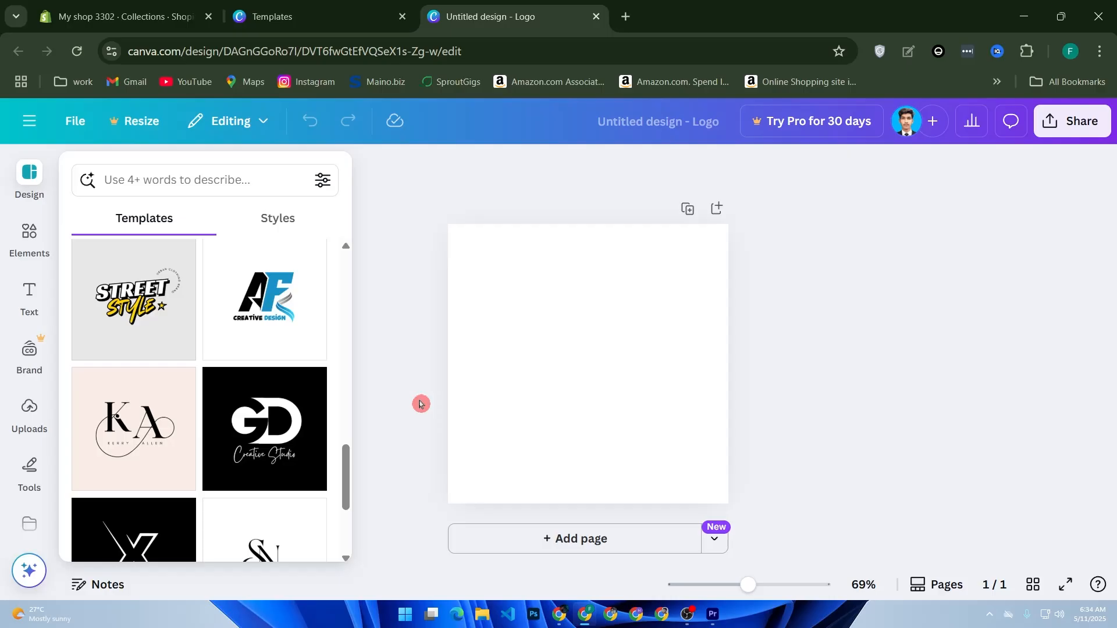
pyautogui.moveTo(272, 310); pyautogui.dragTo(654, 356)
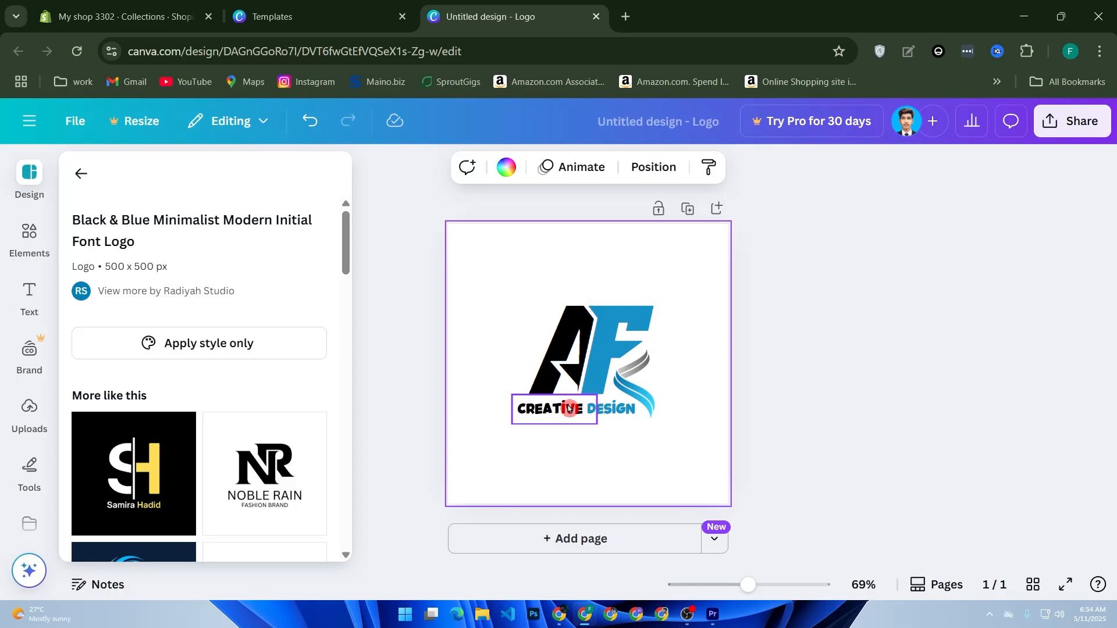
# Step: Change the initials from AF to FR, replacing the black A with F and blue F with R
pyautogui.click(578, 385)
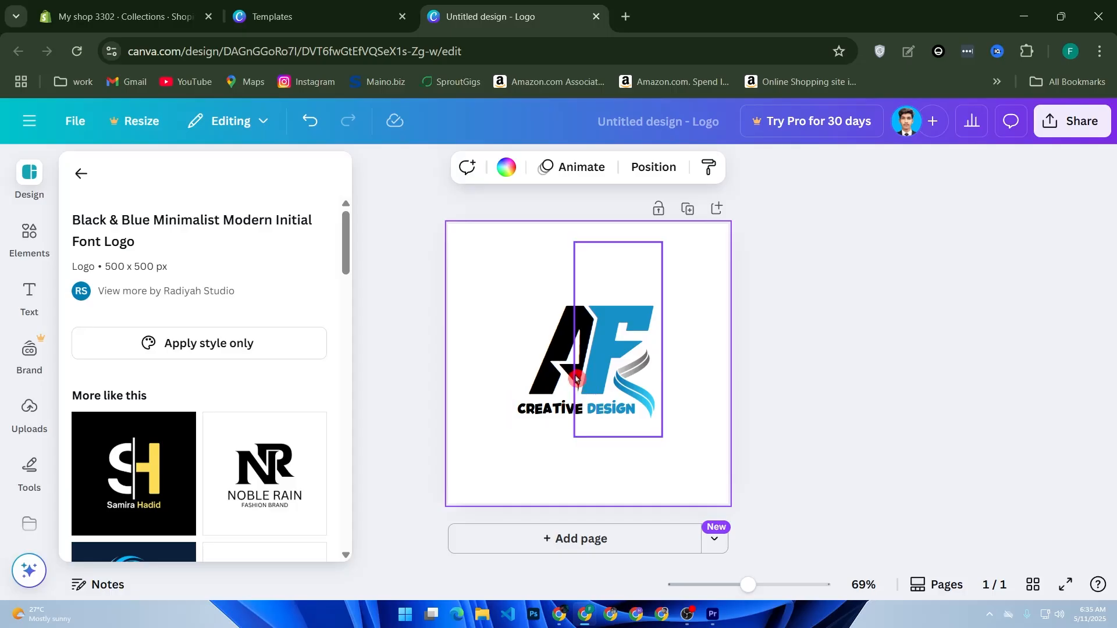
pyautogui.click(563, 375)
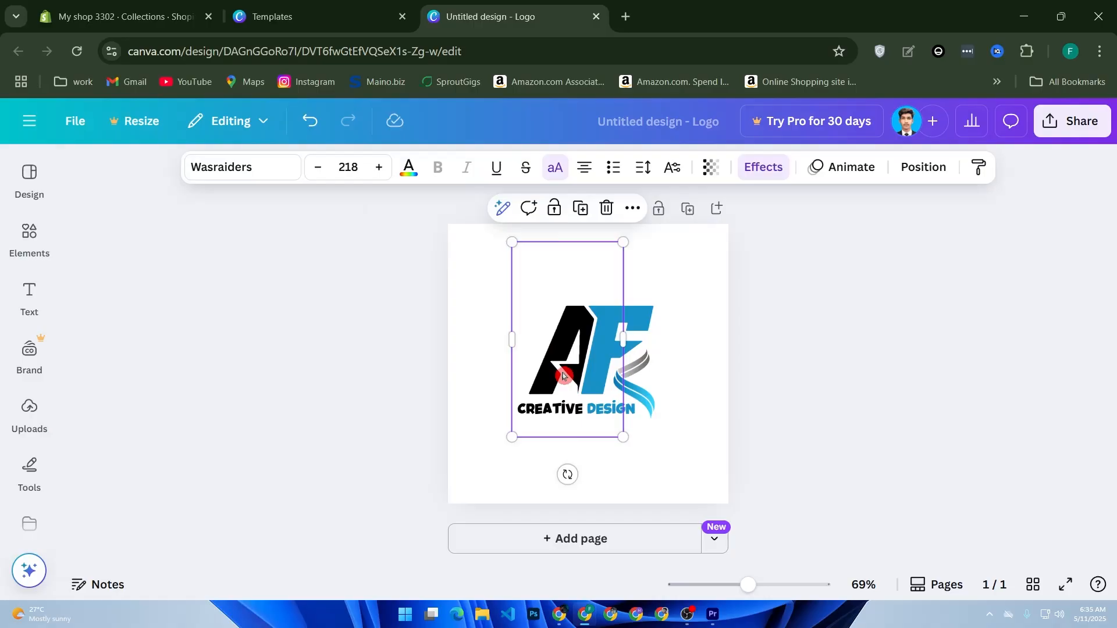
pyautogui.doubleClick(563, 374)
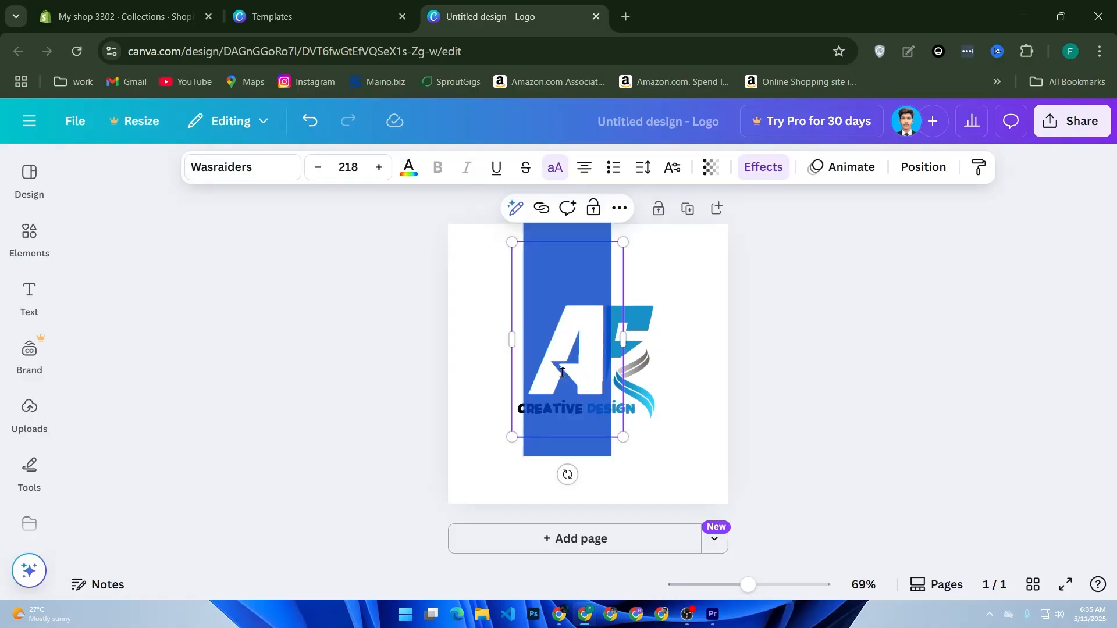
pyautogui.write('F')
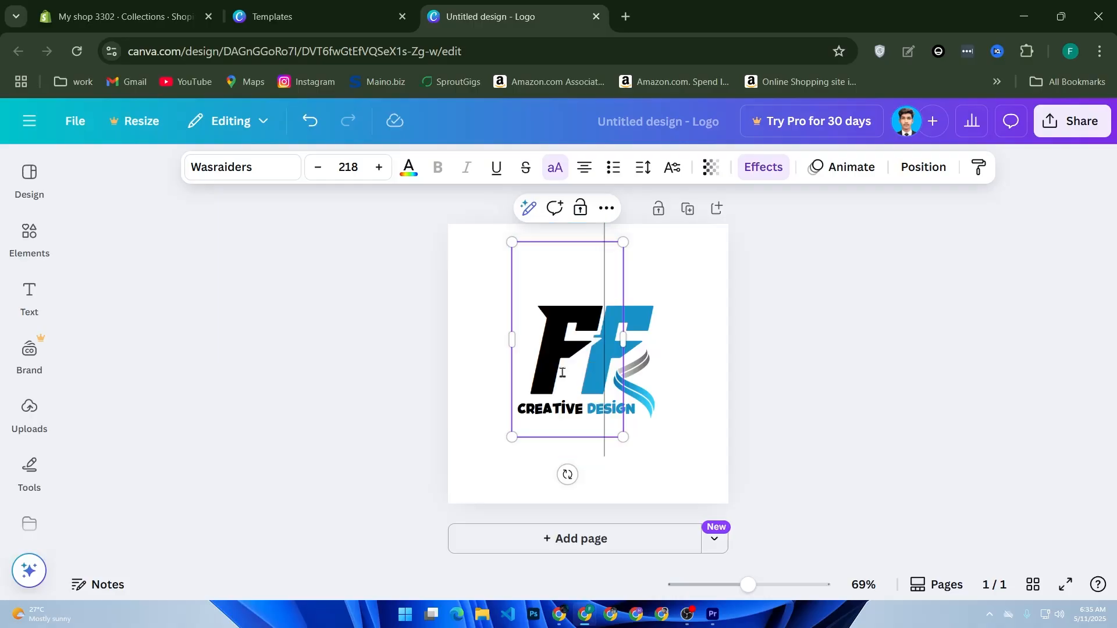
pyautogui.click(641, 325)
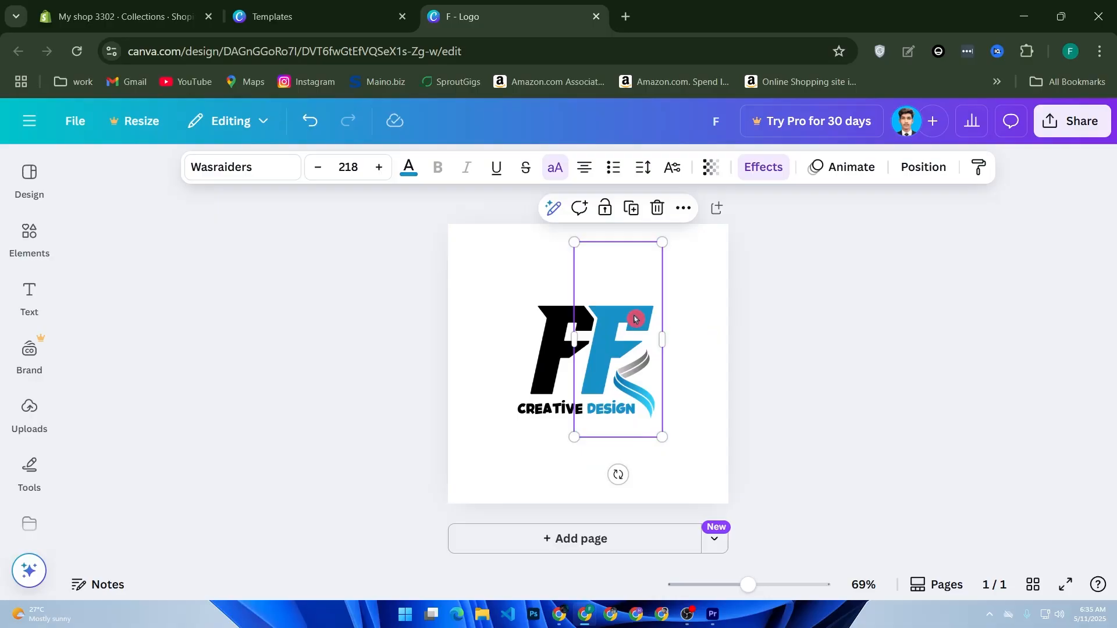
pyautogui.doubleClick(635, 318)
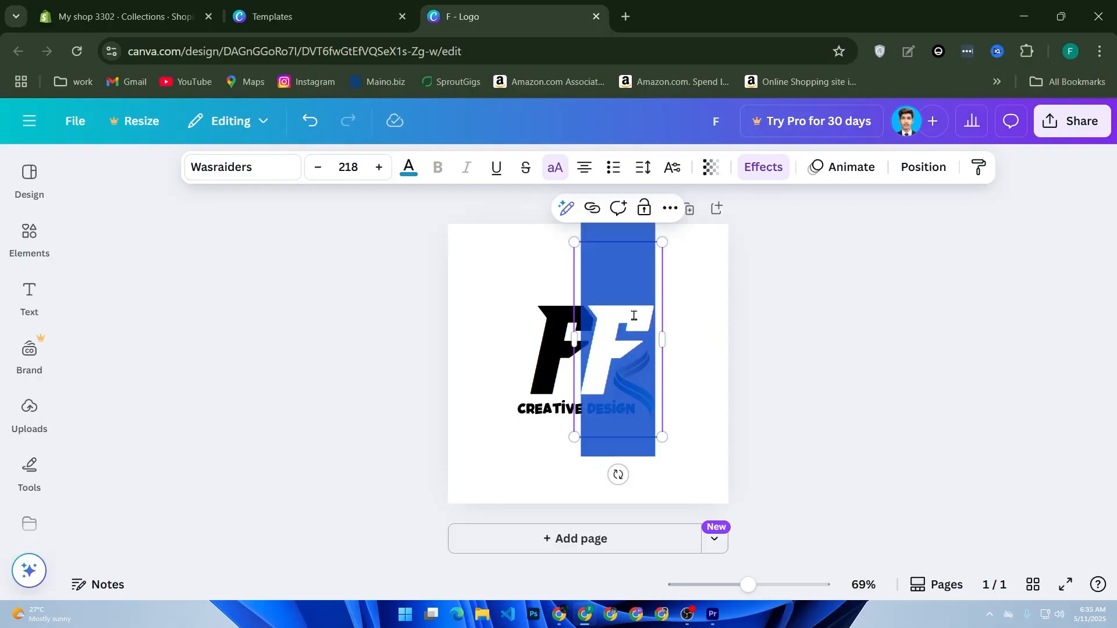
pyautogui.write('R')
pyautogui.click(681, 339)
pyautogui.click(543, 410)
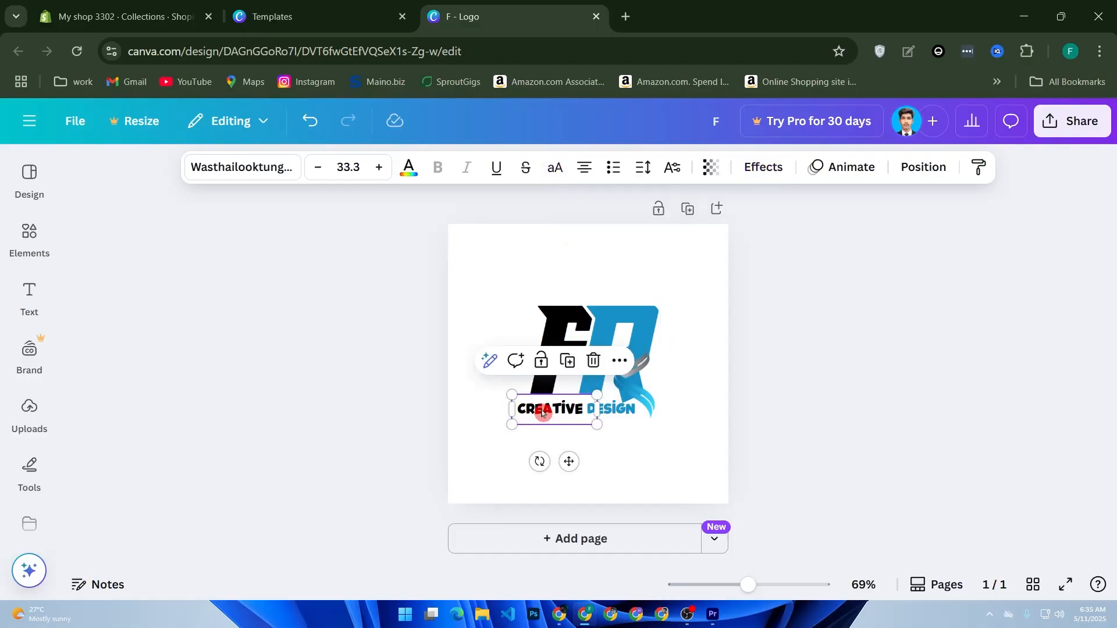
# Step: Replace the words CREATIVE and DESIGN with FAZLE and RABBY
pyautogui.doubleClick(541, 411)
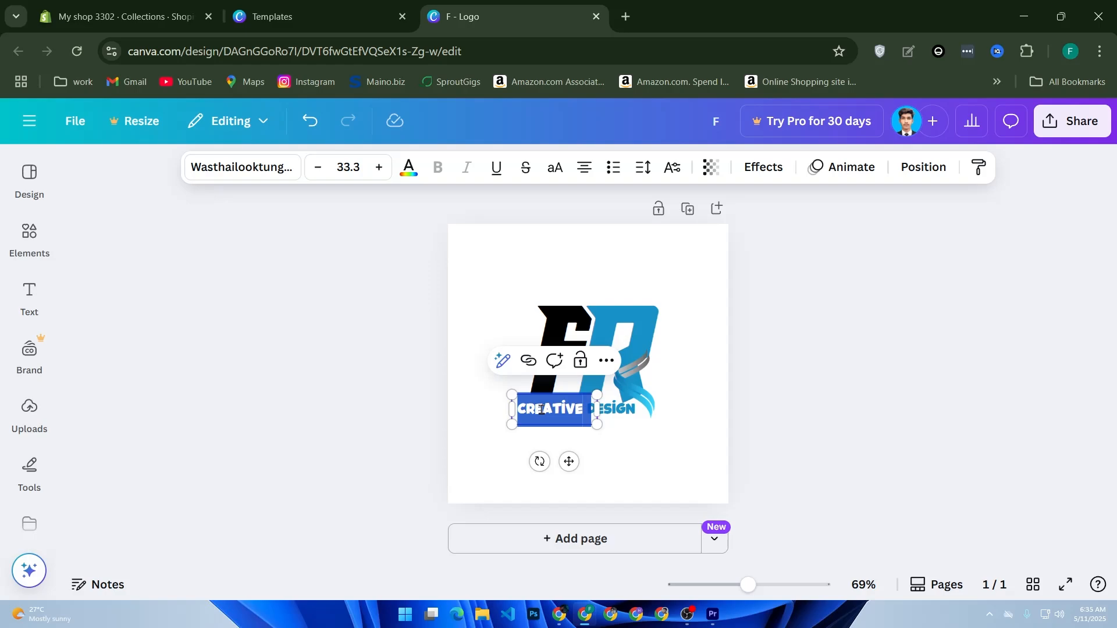
pyautogui.write('FAZLE')
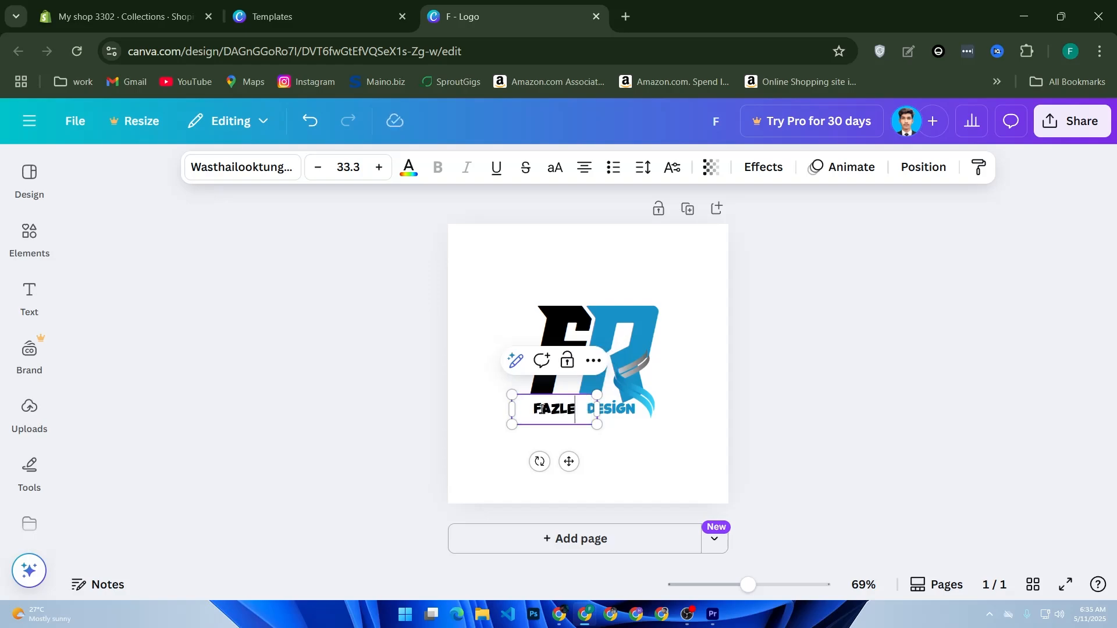
pyautogui.click(627, 415)
pyautogui.doubleClick(626, 413)
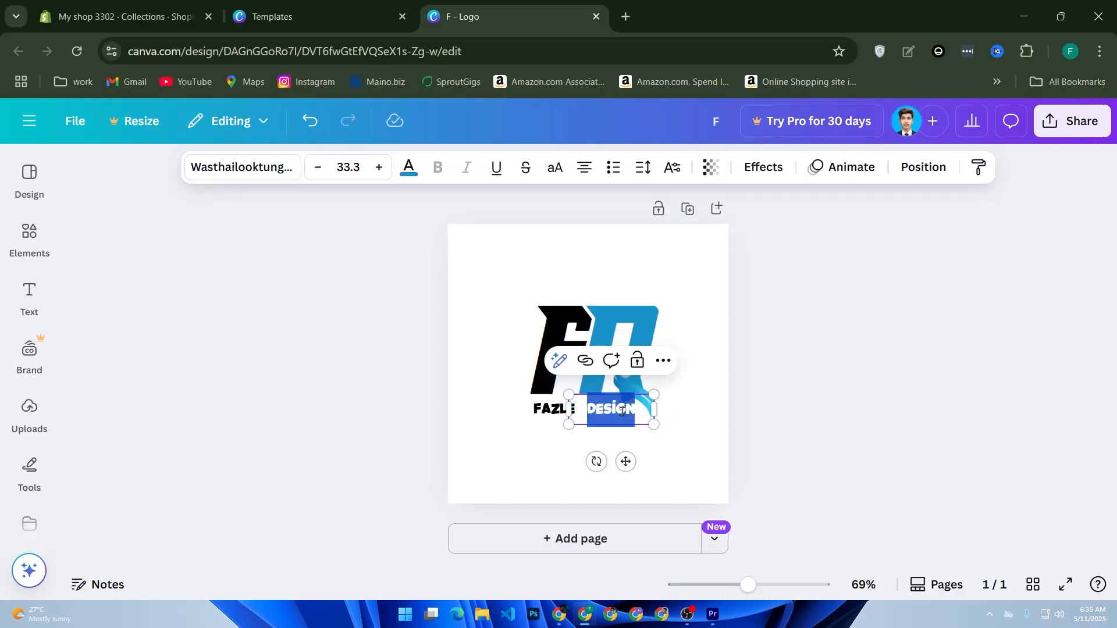
pyautogui.write('RABBY')
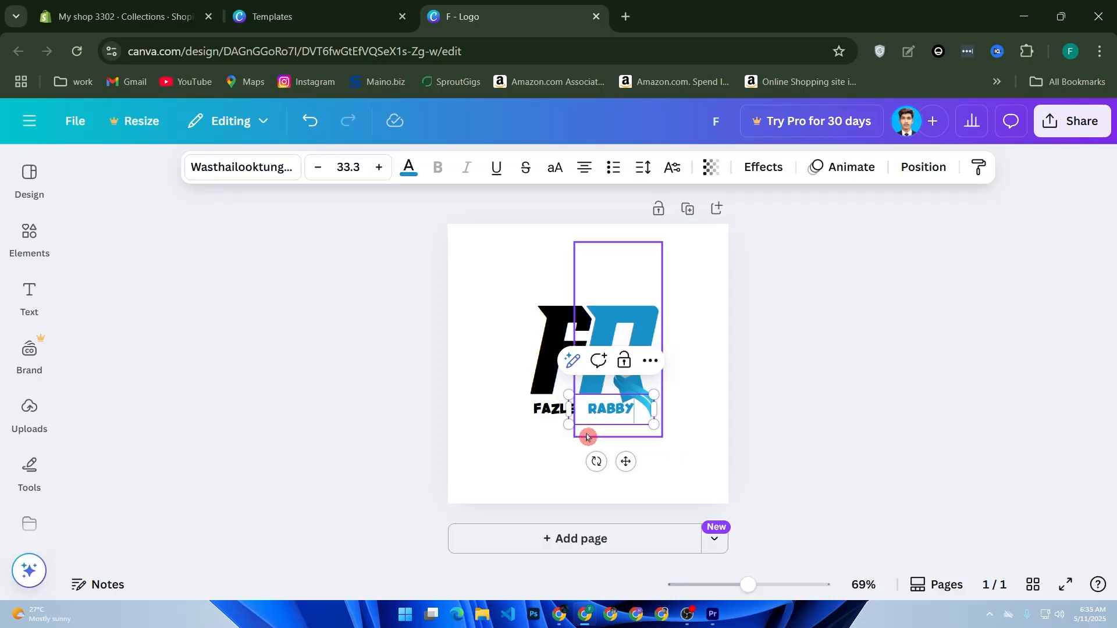
# Step: Enlarge RABBY and FAZLE (size 41.8) and place FAZLE right beside RABBY
pyautogui.moveTo(569, 395); pyautogui.dragTo(555, 389)
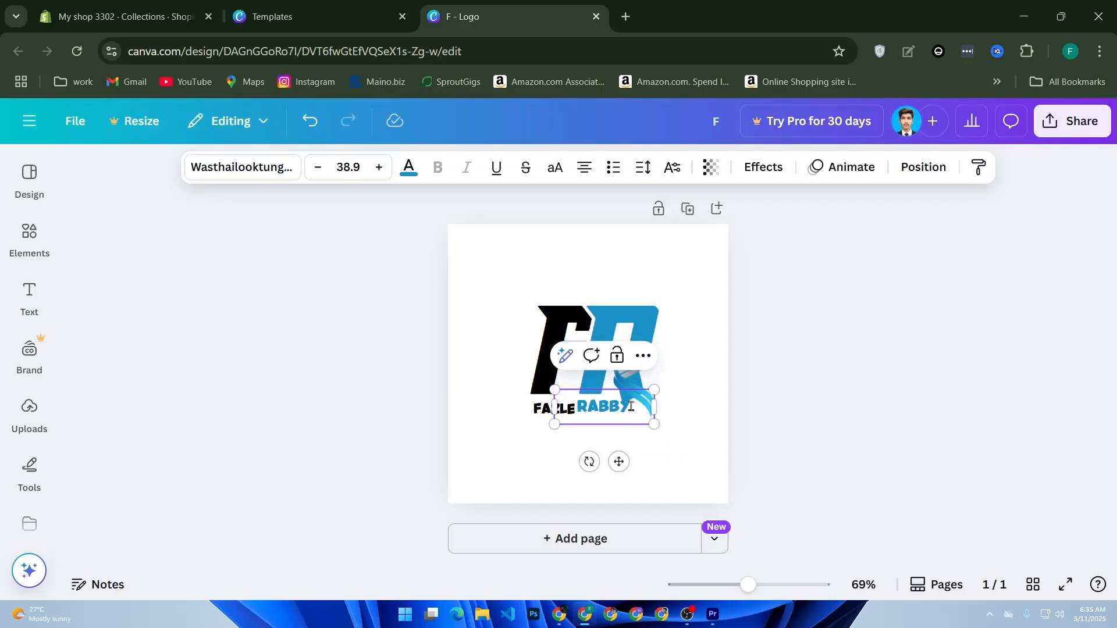
pyautogui.moveTo(618, 461); pyautogui.dragTo(630, 466)
pyautogui.click(555, 410)
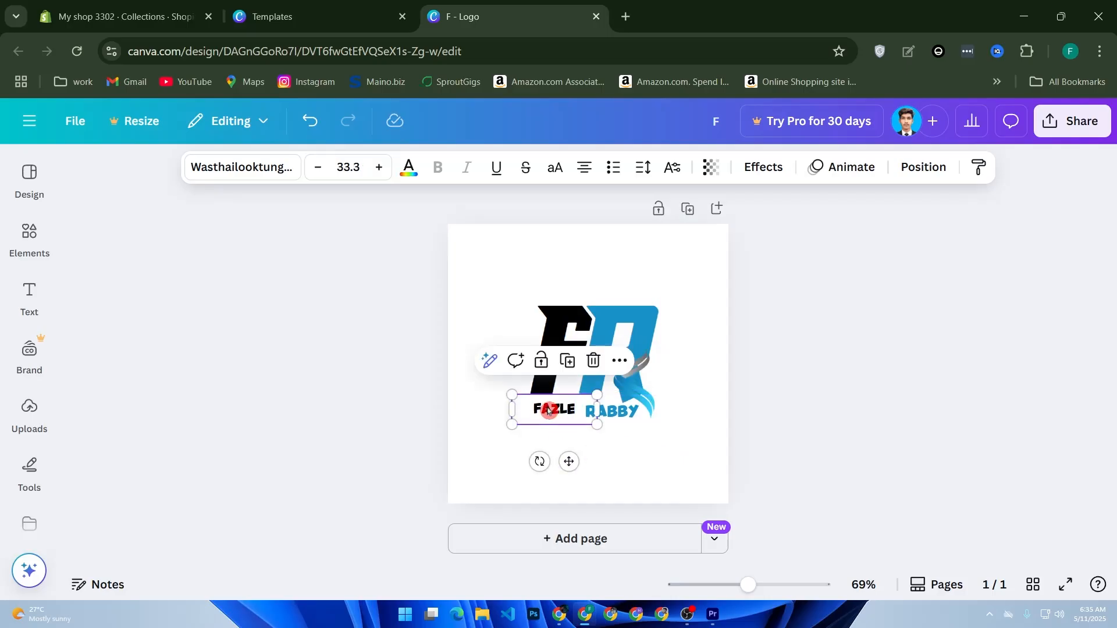
pyautogui.moveTo(512, 395); pyautogui.dragTo(491, 387)
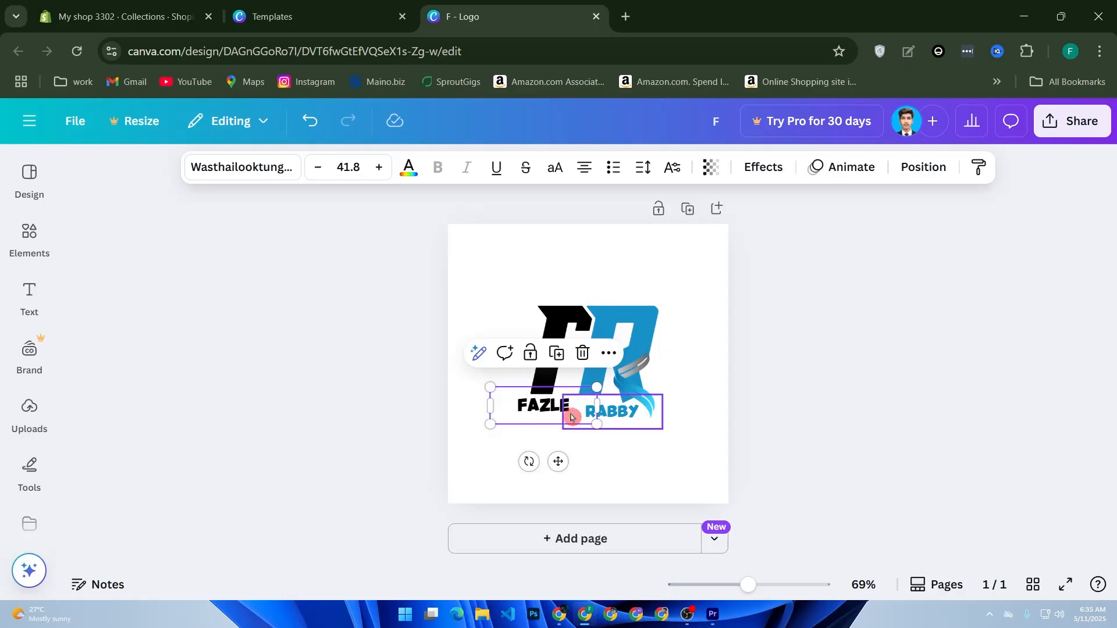
pyautogui.moveTo(558, 461); pyautogui.dragTo(565, 467)
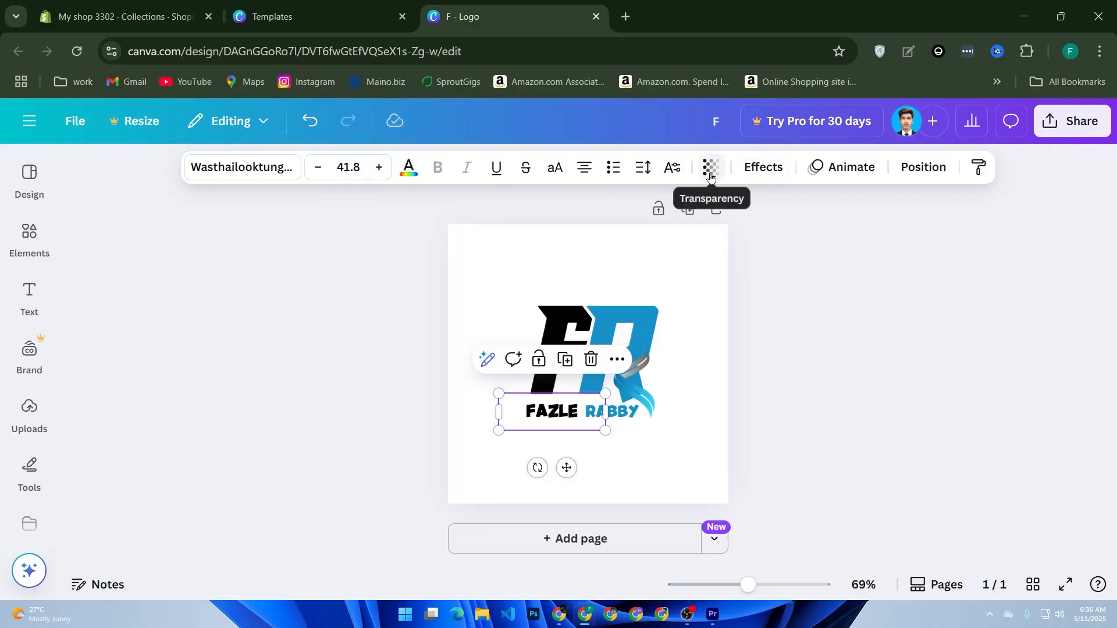
pyautogui.click(763, 167)
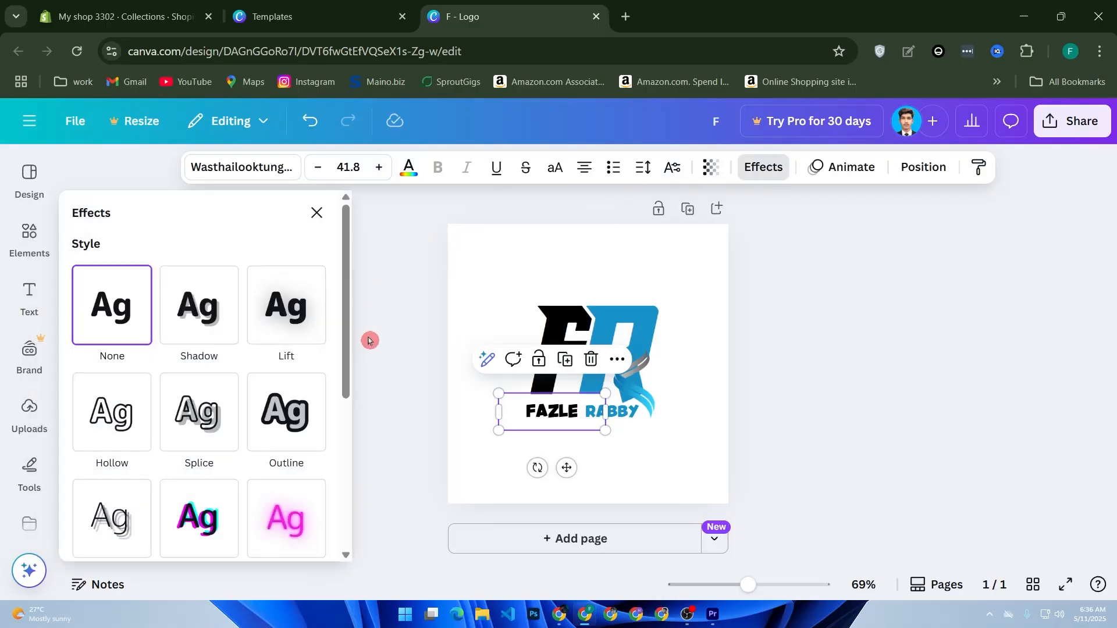
pyautogui.click(420, 313)
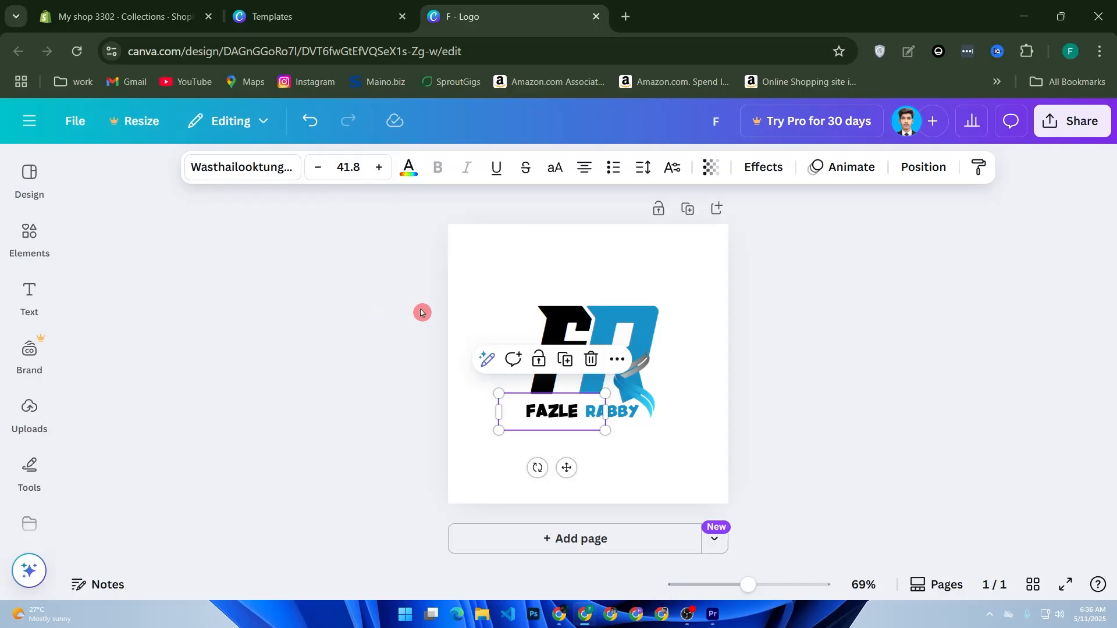
# Step: Add the blue ring graphic from Elements and enlarge it to surround the whole logo
pyautogui.click(29, 177)
pyautogui.click(28, 236)
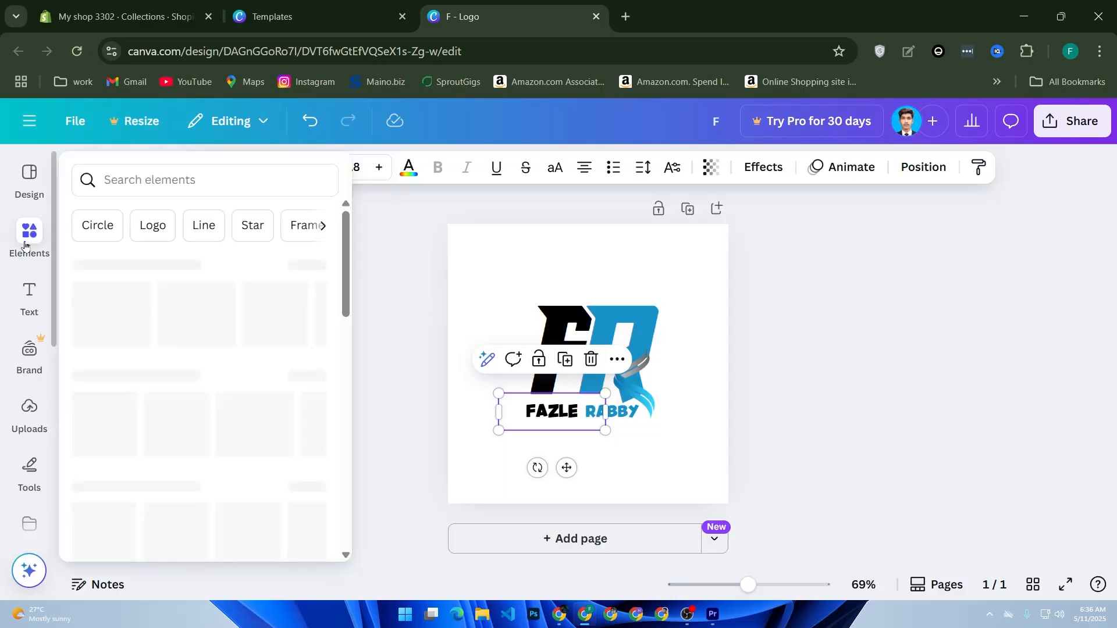
pyautogui.scroll(-3, 132, 356)
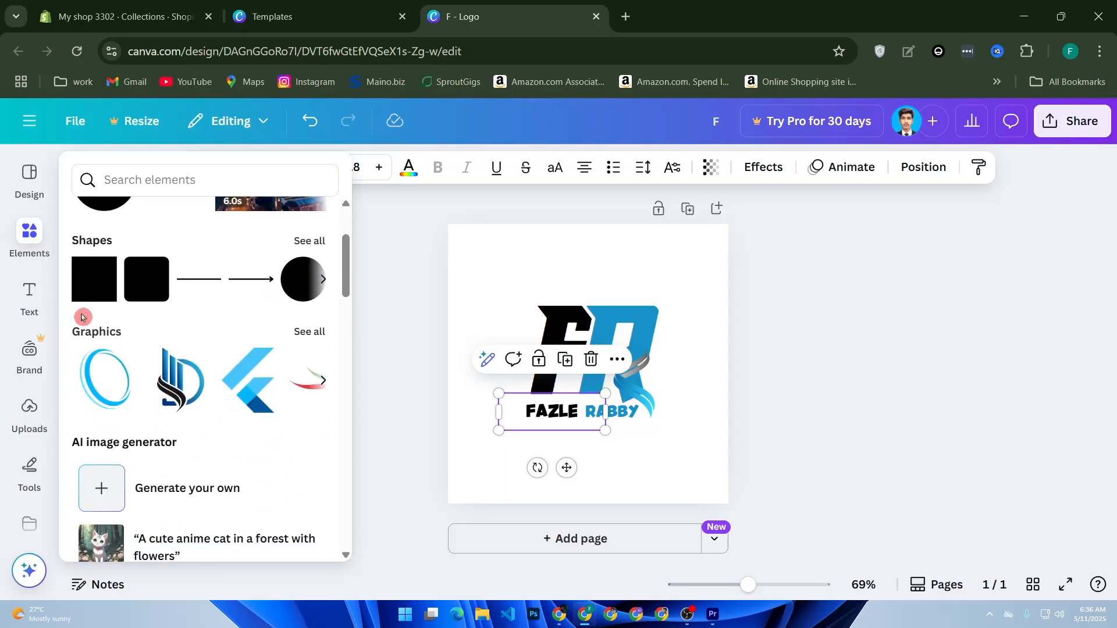
pyautogui.moveTo(117, 375)
pyautogui.moveTo(103, 384); pyautogui.dragTo(568, 352)
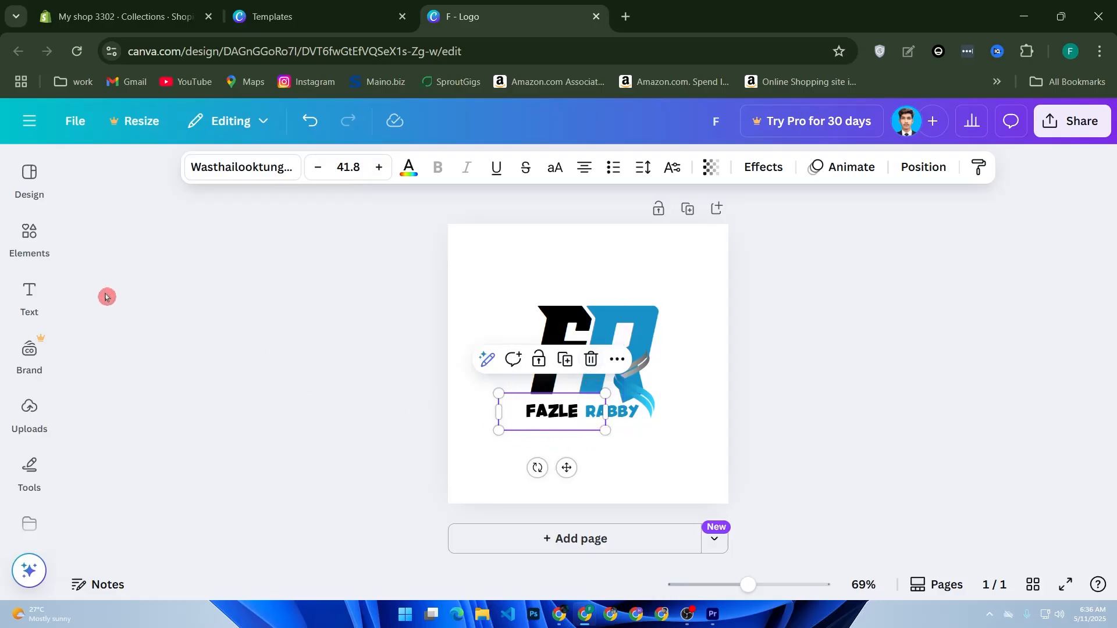
pyautogui.click(481, 451)
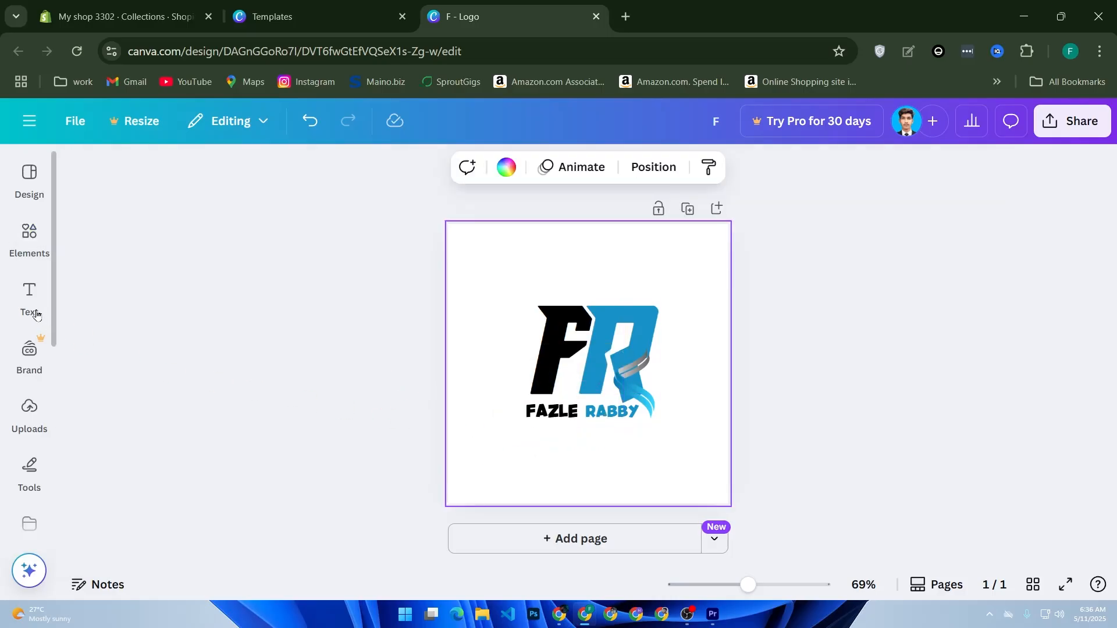
pyautogui.click(36, 315)
pyautogui.click(35, 251)
pyautogui.moveTo(112, 381); pyautogui.dragTo(724, 346)
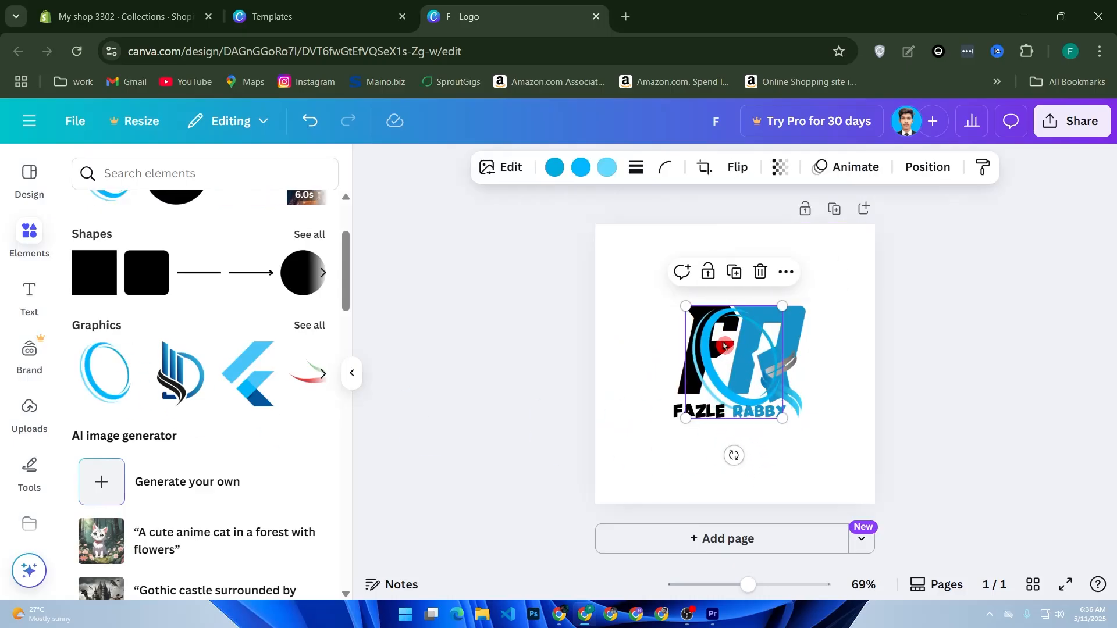
pyautogui.moveTo(782, 419); pyautogui.dragTo(822, 465)
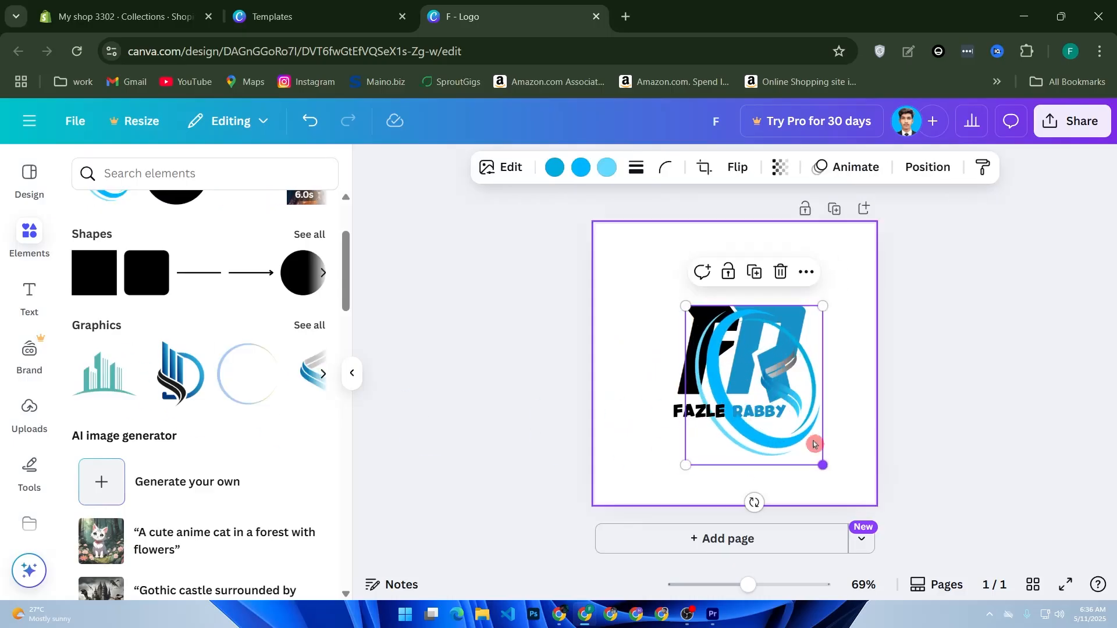
pyautogui.moveTo(685, 305); pyautogui.dragTo(659, 274)
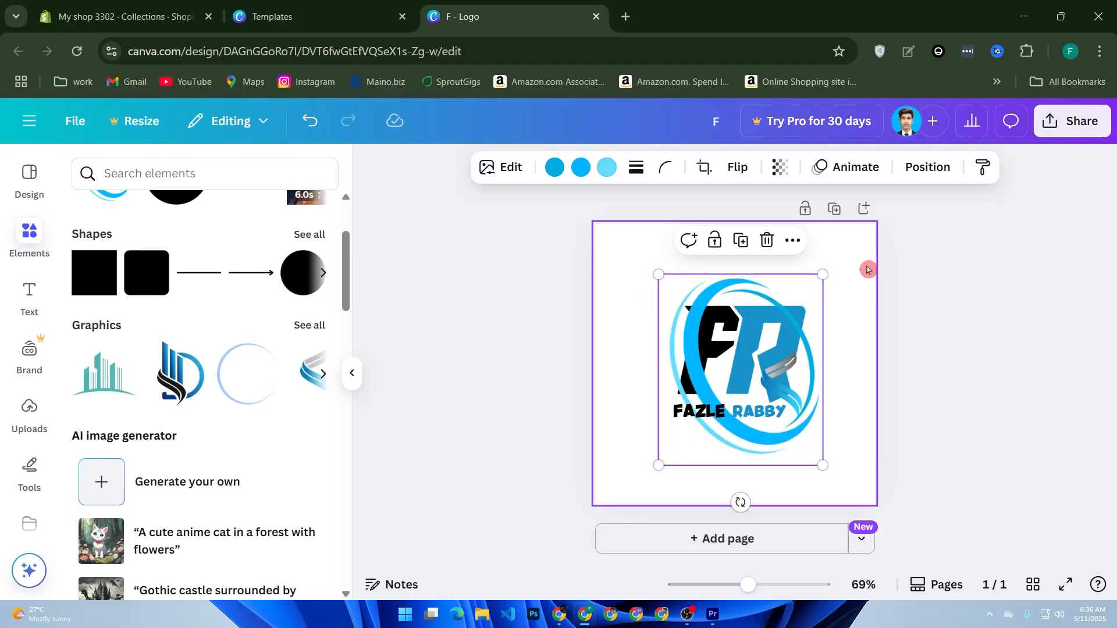
# Step: Send the blue ring to the back, behind all the letters
pyautogui.click(793, 240)
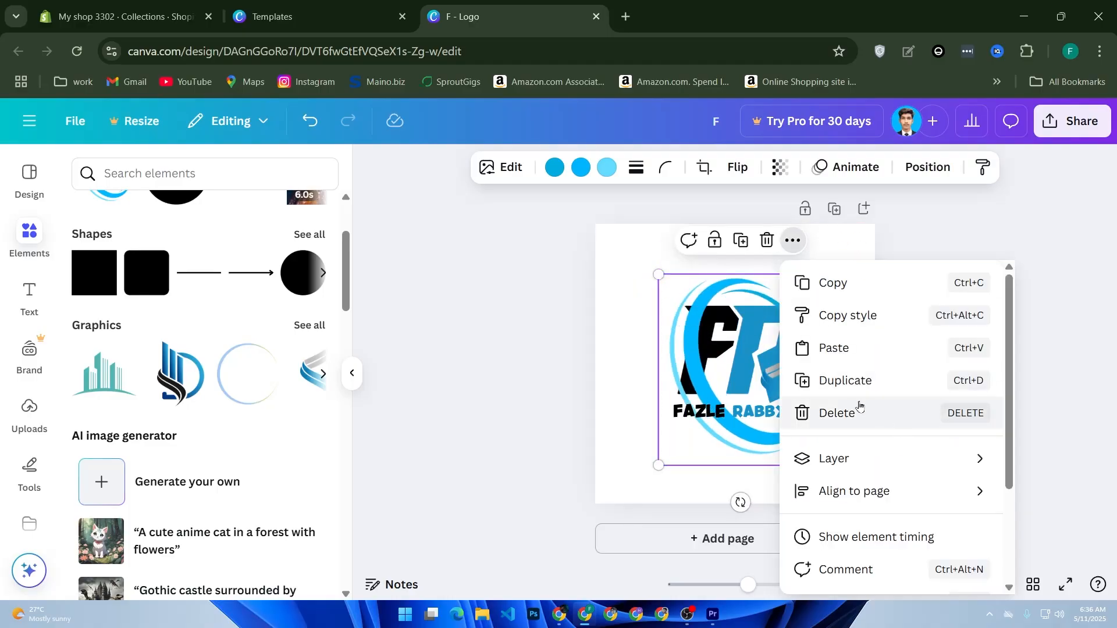
pyautogui.scroll(-3, 909, 341)
pyautogui.moveTo(908, 361)
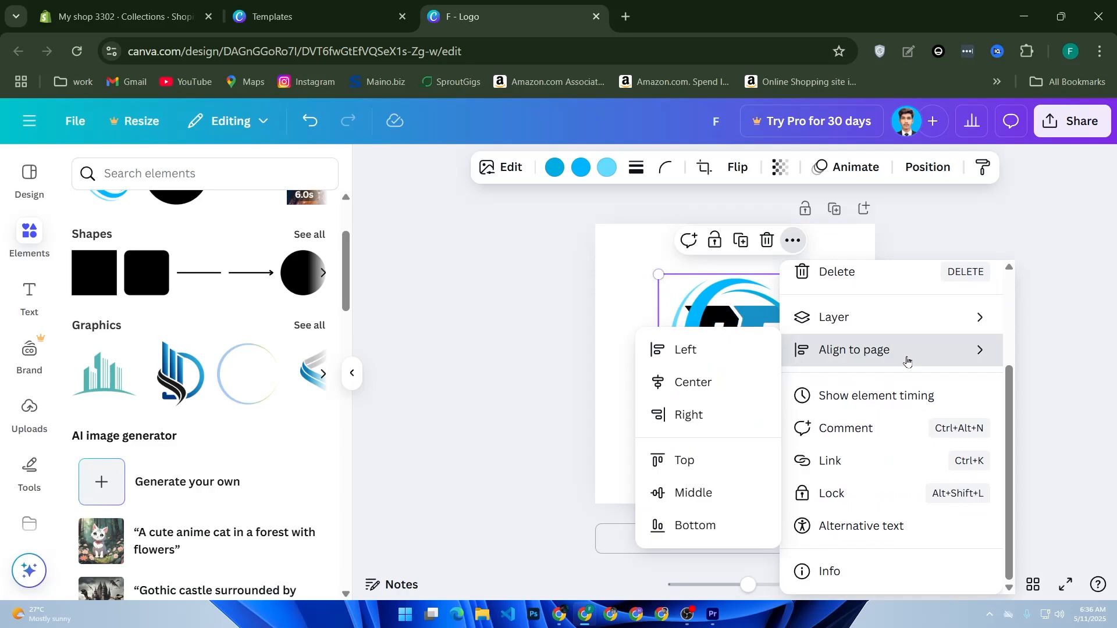
pyautogui.moveTo(866, 323)
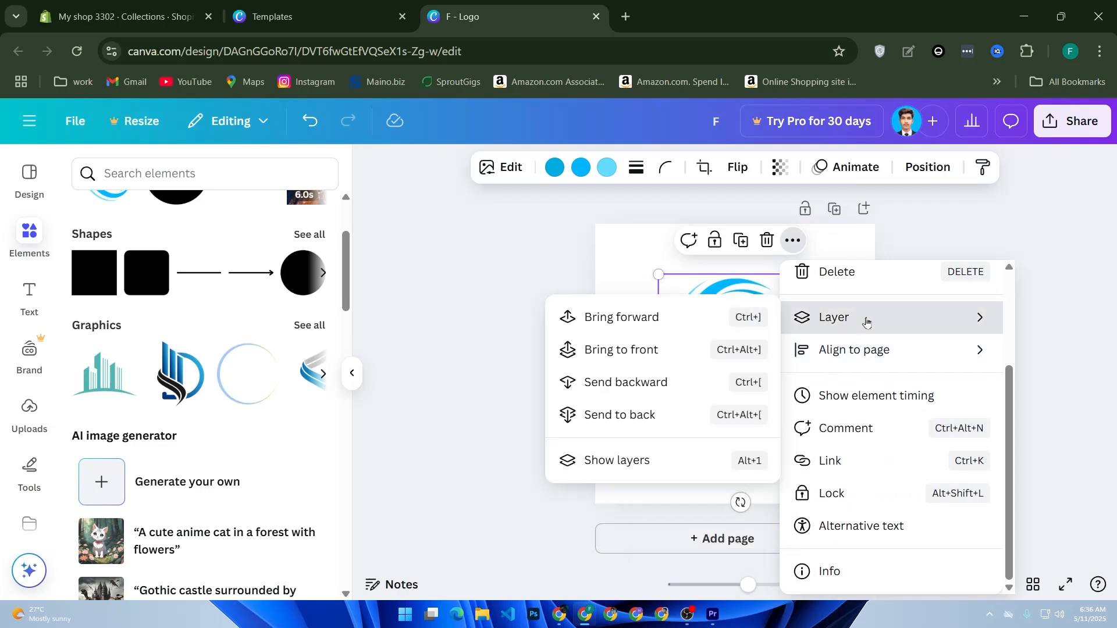
pyautogui.click(622, 417)
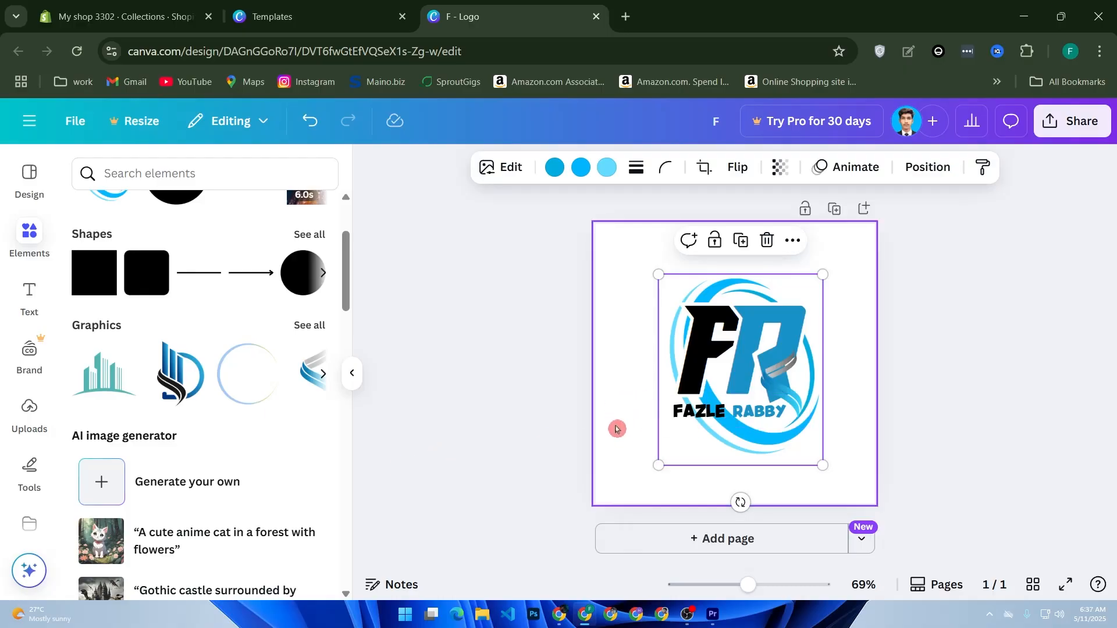
# Step: Select the R letter and bring up its context menu
pyautogui.click(553, 379)
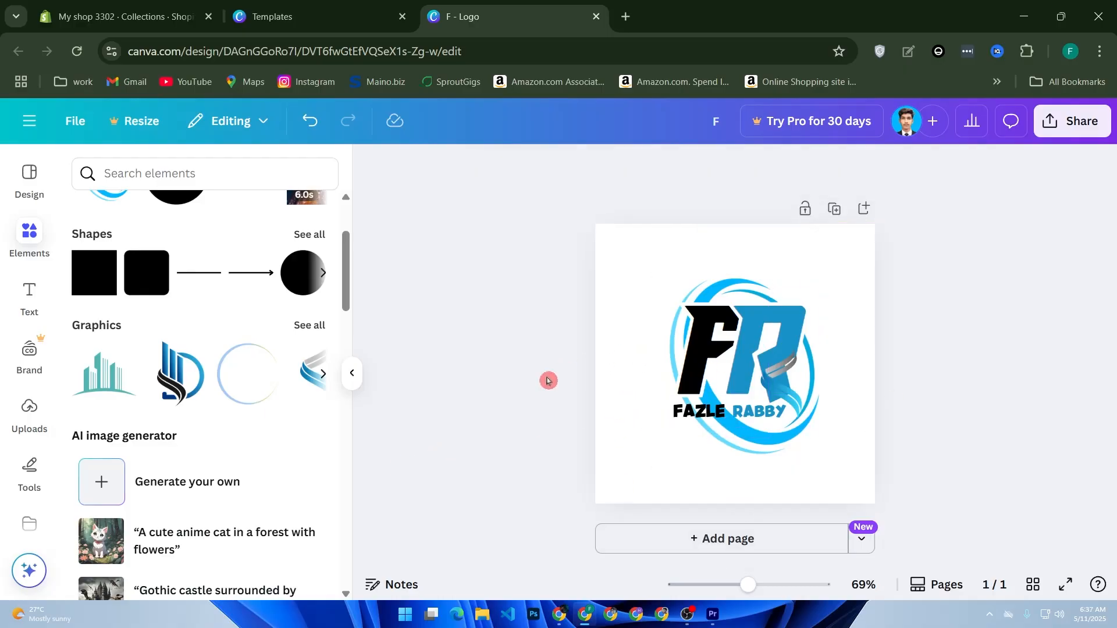
pyautogui.click(707, 287)
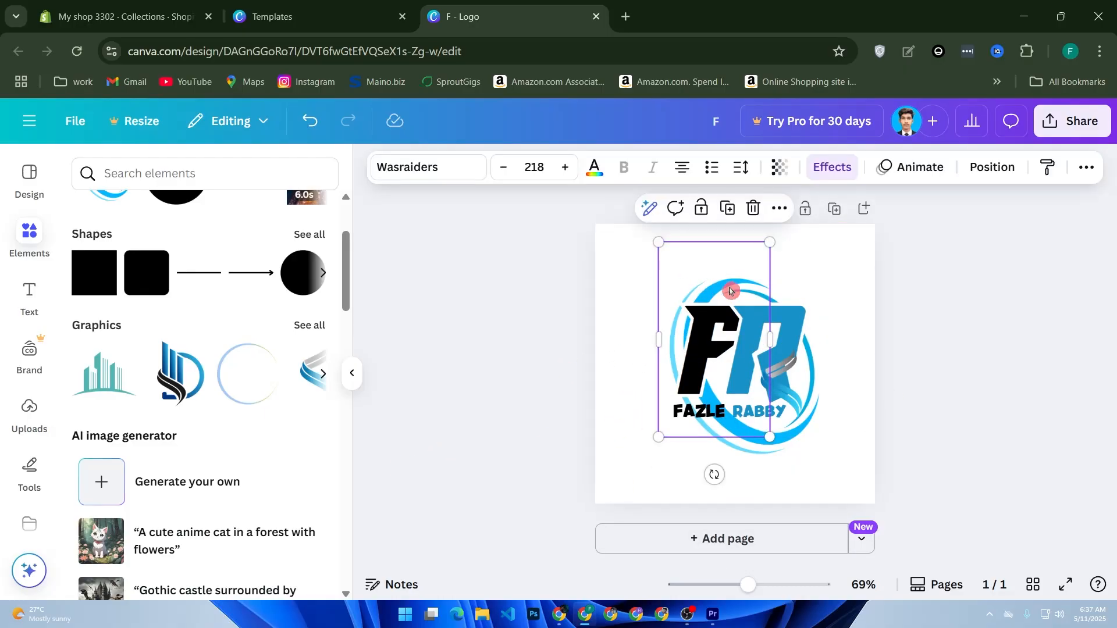
pyautogui.click(801, 443)
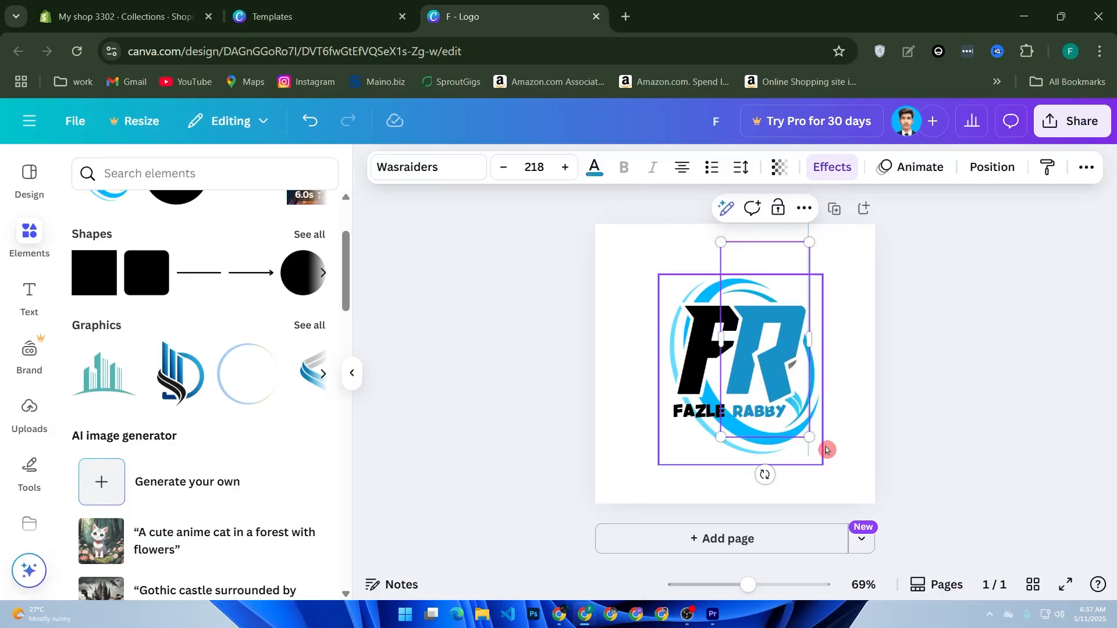
pyautogui.keyDown('shift'); pyautogui.click(681, 323); pyautogui.keyUp('shift')
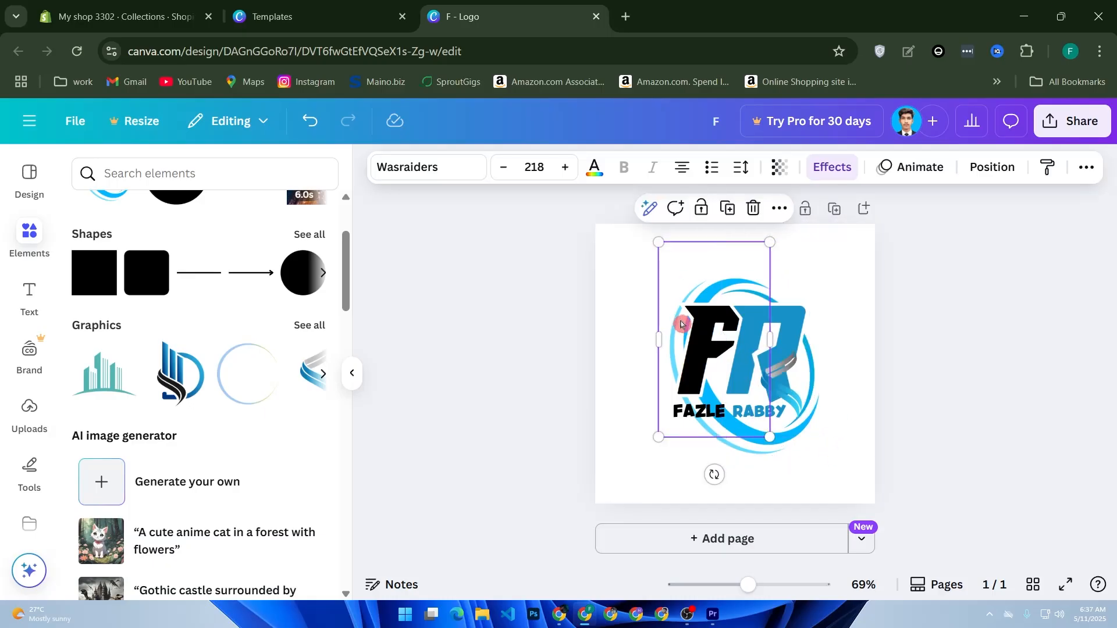
pyautogui.click(848, 489)
pyautogui.click(771, 452)
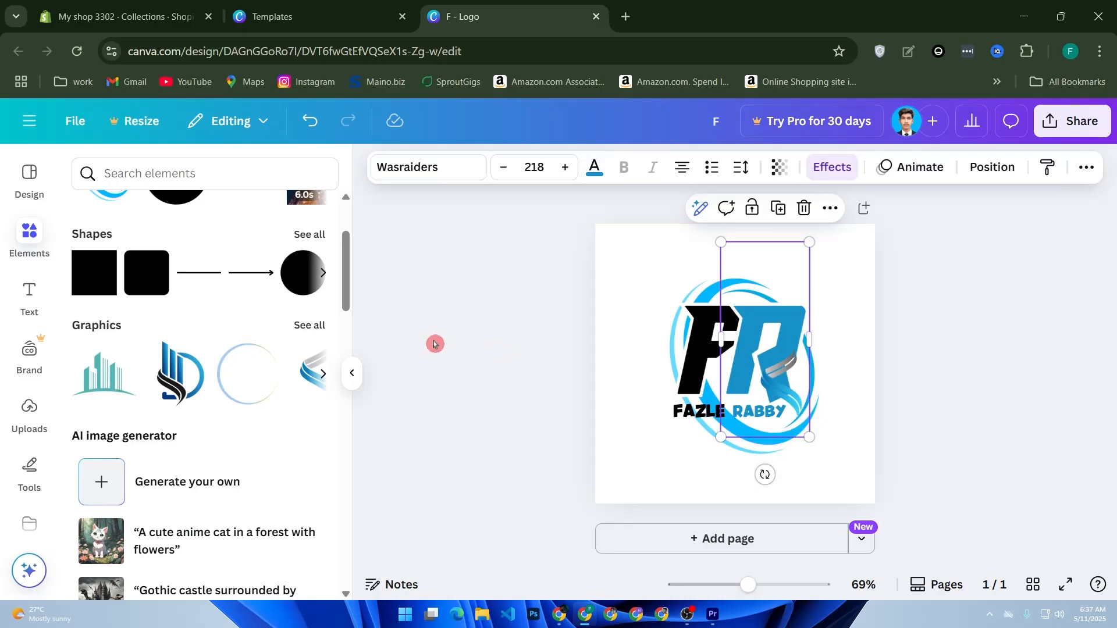
pyautogui.rightClick(434, 340)
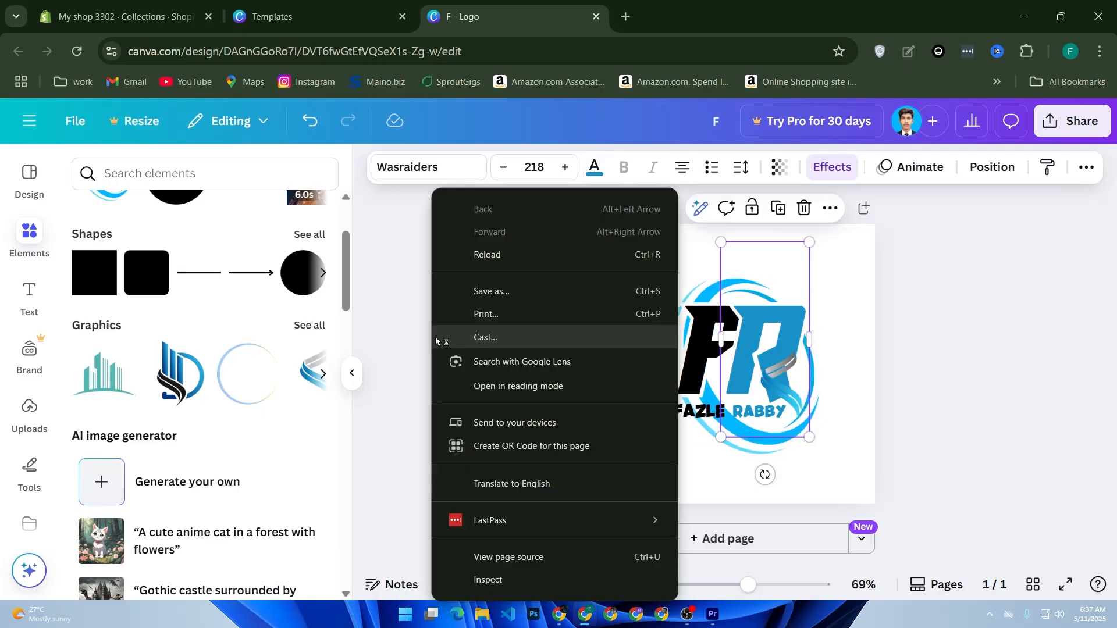
# Step: Show the layers list from the R's Layer menu and select the blue ring
pyautogui.rightClick(736, 306)
pyautogui.moveTo(788, 317)
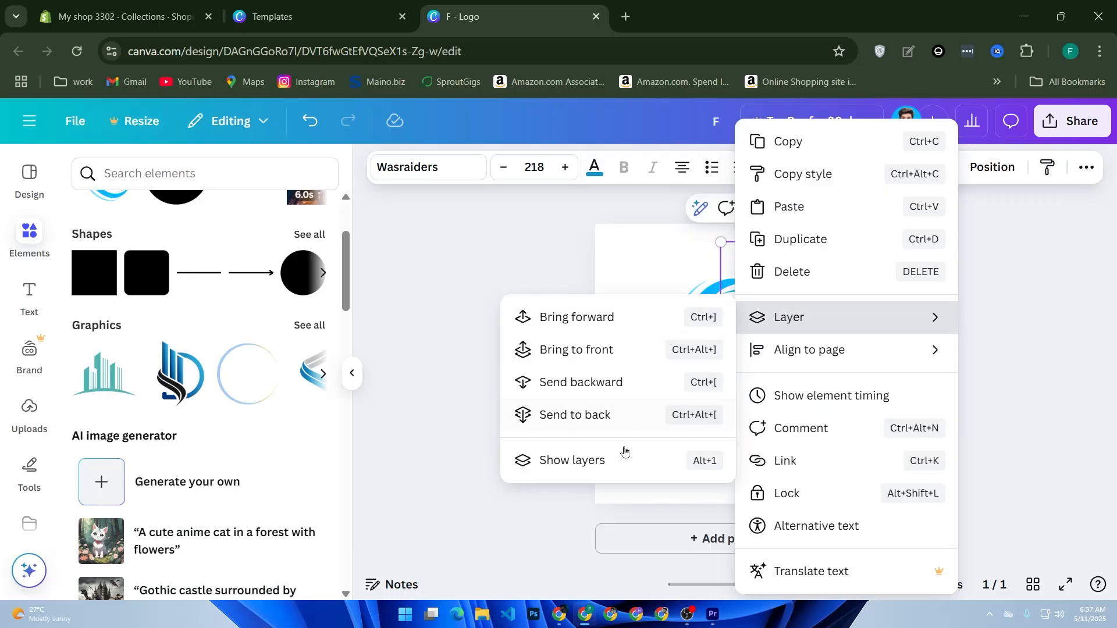
pyautogui.click(577, 459)
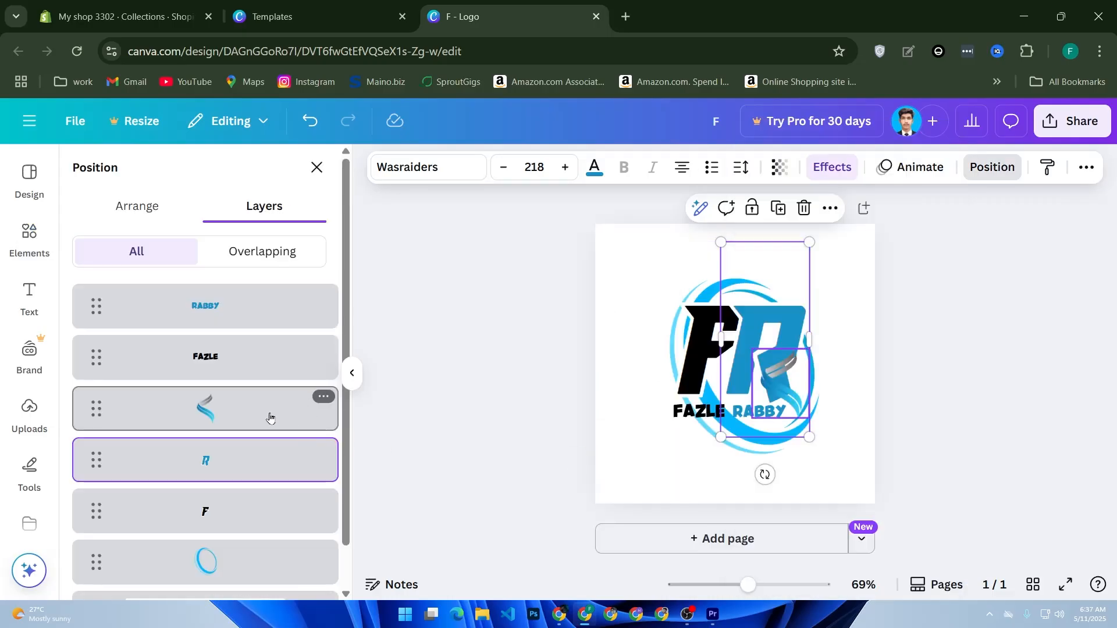
pyautogui.scroll(-1, 280, 442)
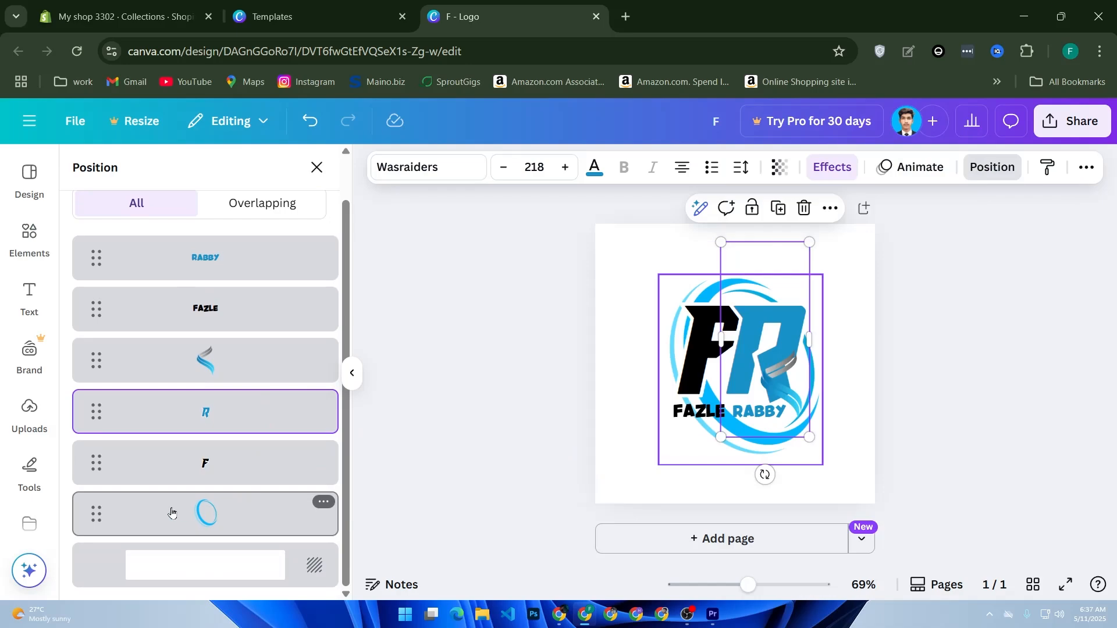
pyautogui.click(779, 458)
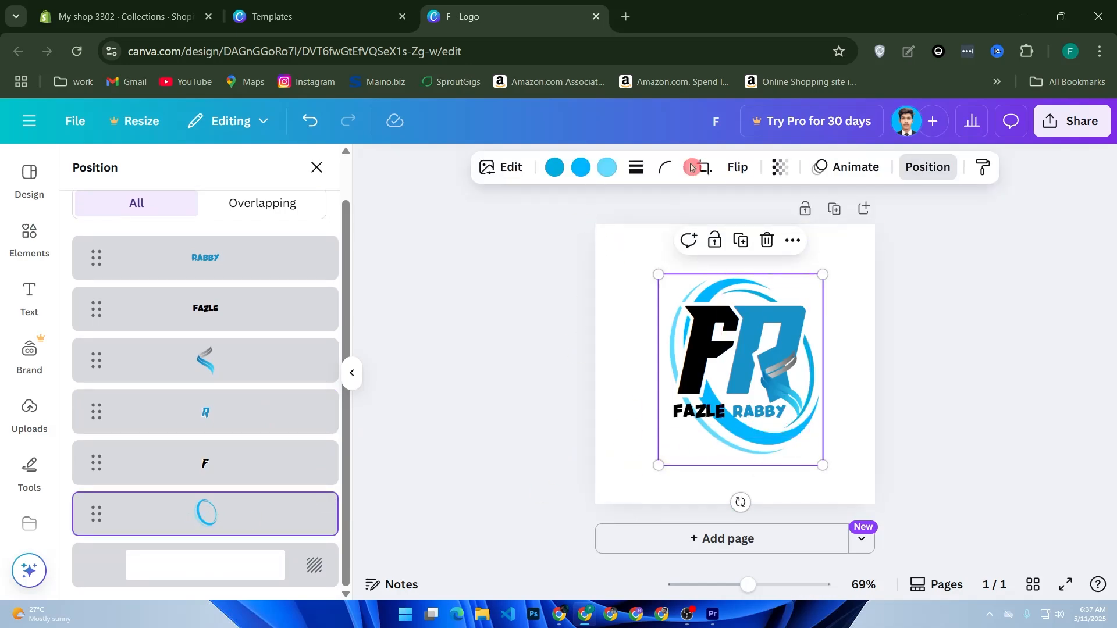
# Step: Recolour the swoosh's second colour band bright red from the Default colors
pyautogui.click(574, 175)
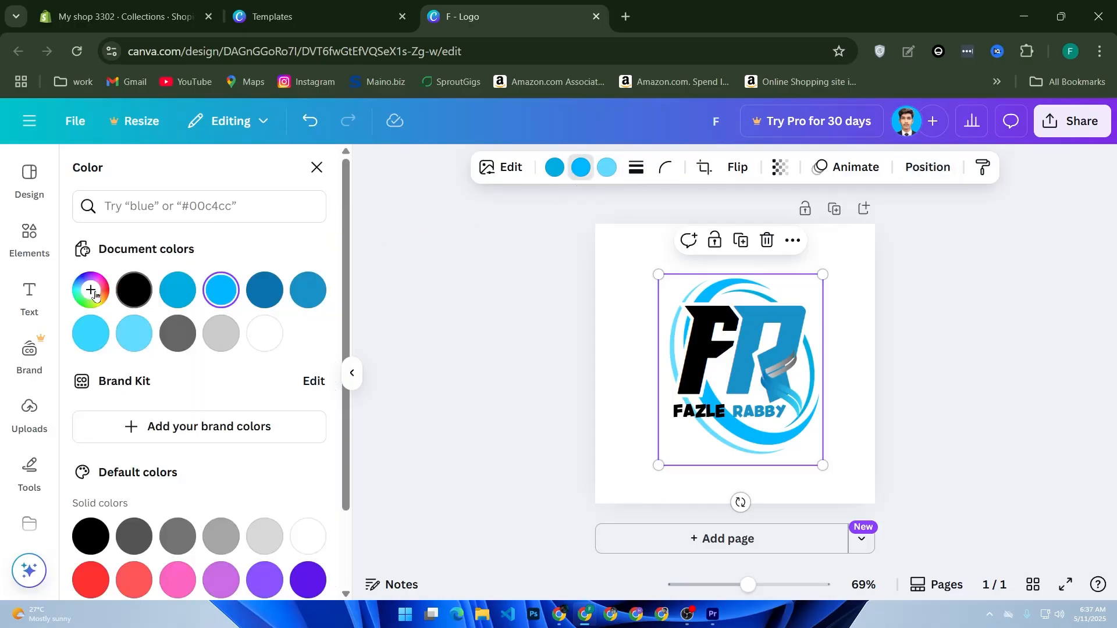
pyautogui.scroll(-2, 159, 459)
pyautogui.click(134, 482)
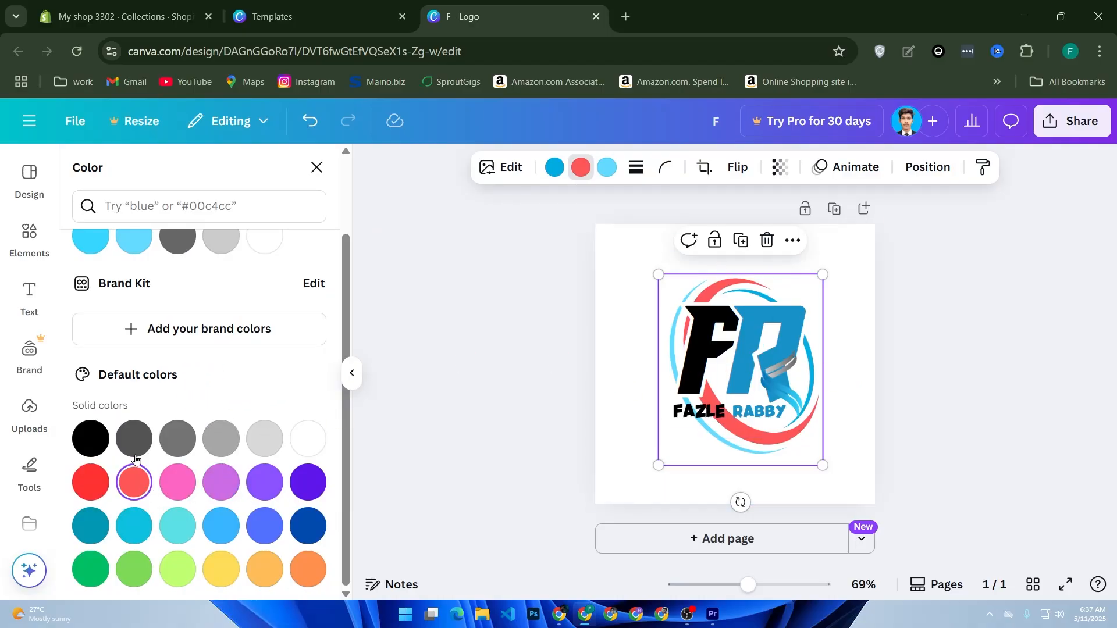
pyautogui.click(91, 482)
pyautogui.click(603, 328)
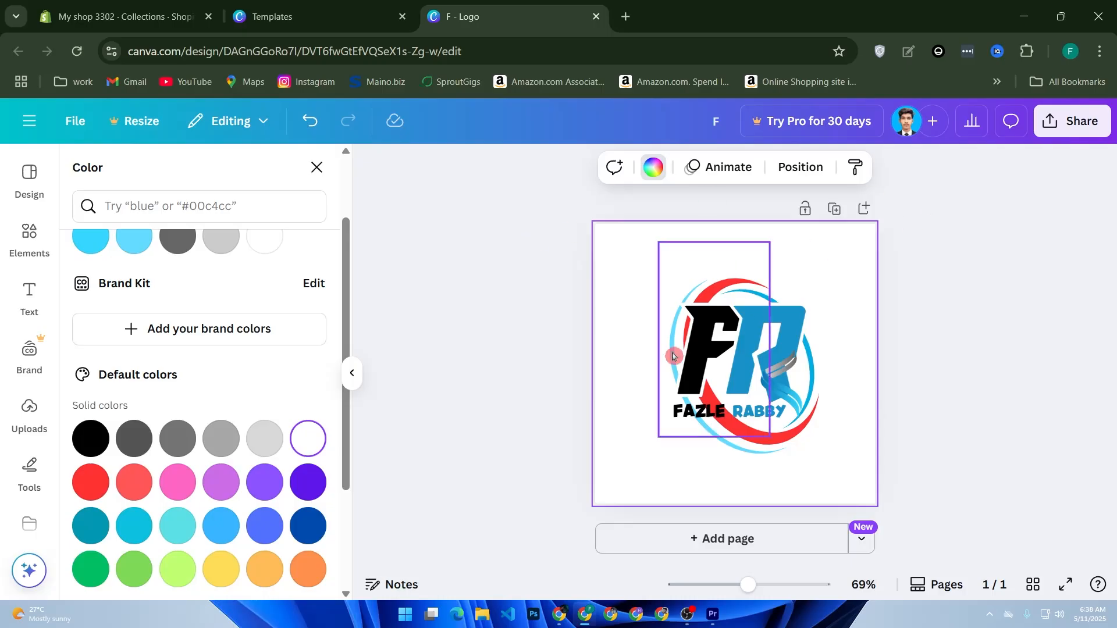
pyautogui.click(694, 355)
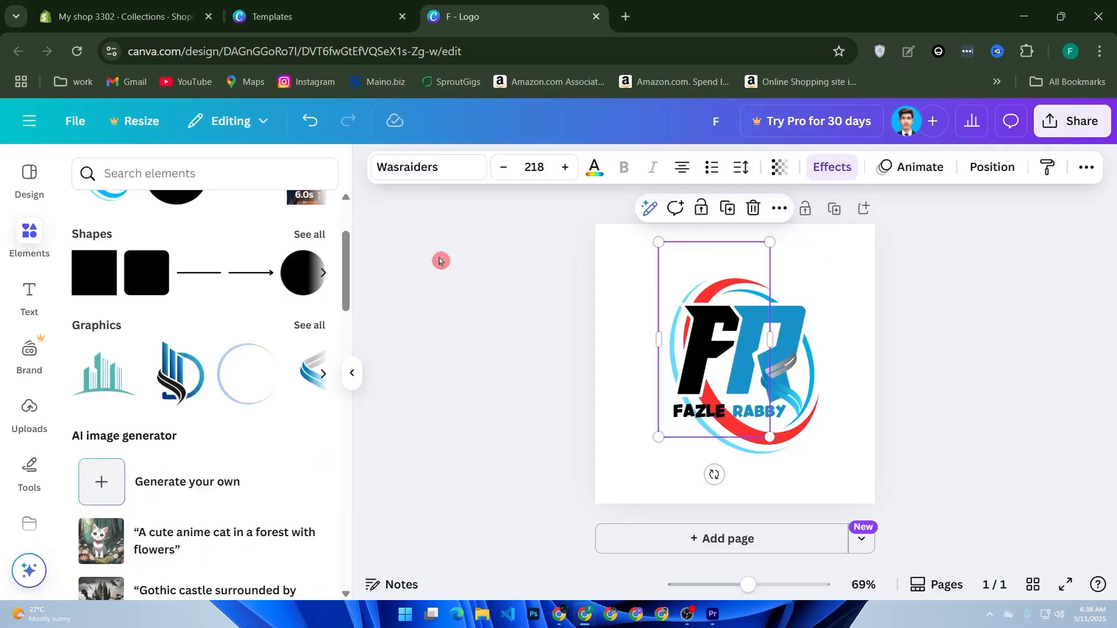
pyautogui.click(594, 168)
pyautogui.click(306, 289)
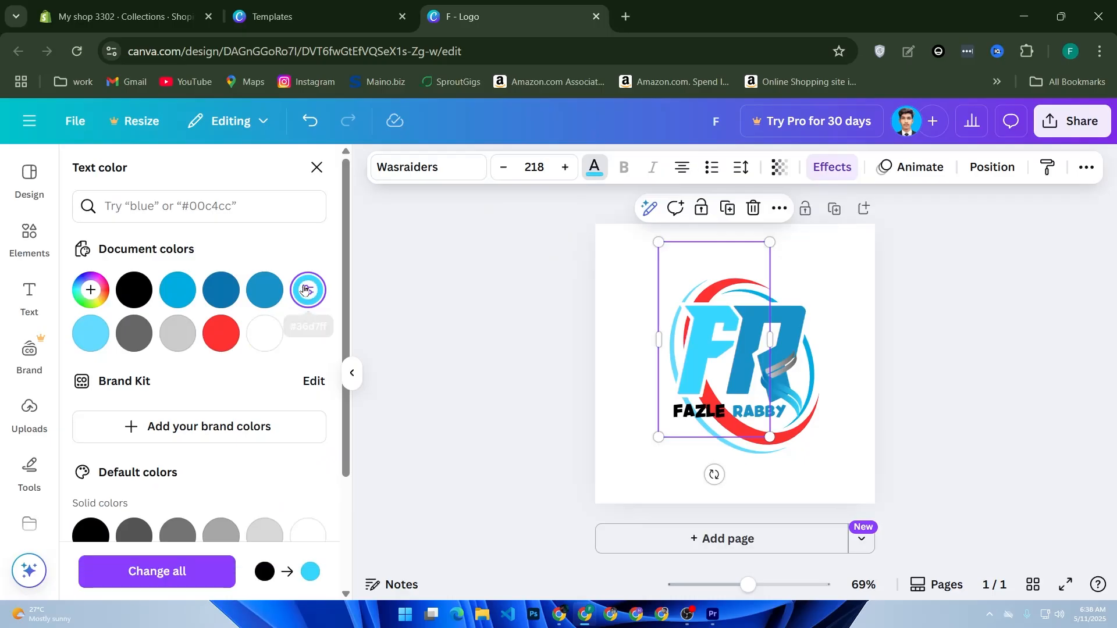
pyautogui.click(221, 289)
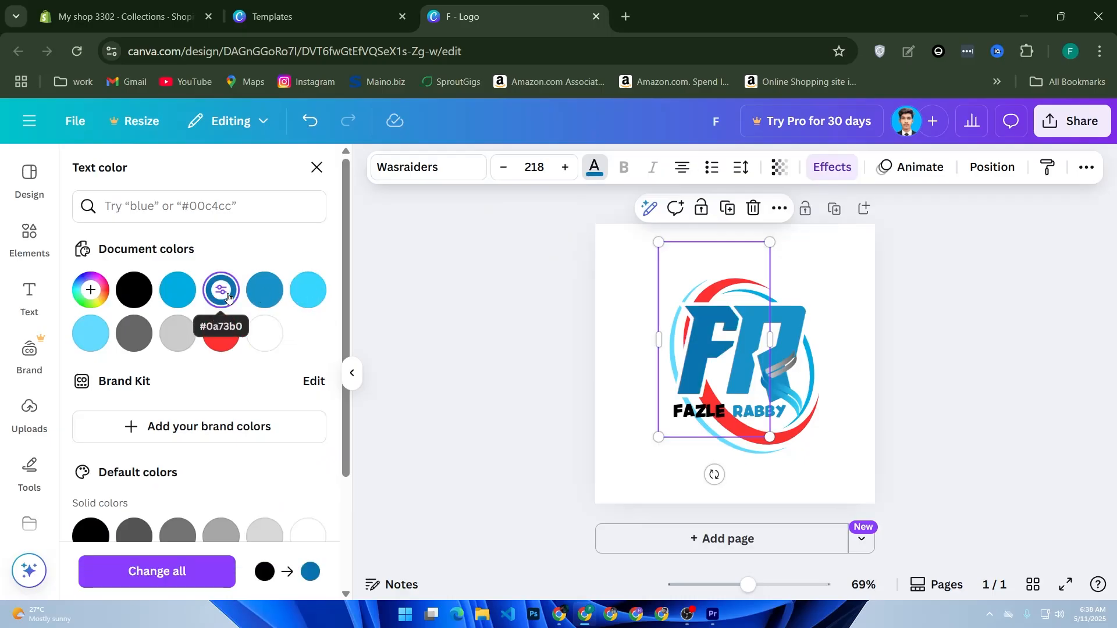
pyautogui.click(133, 290)
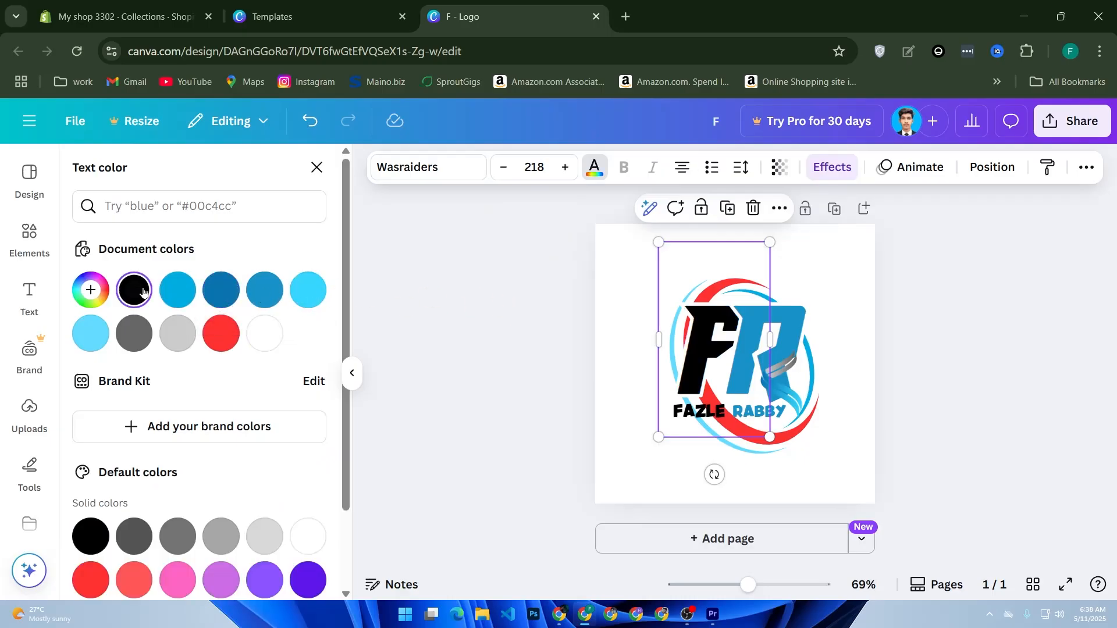
pyautogui.click(603, 338)
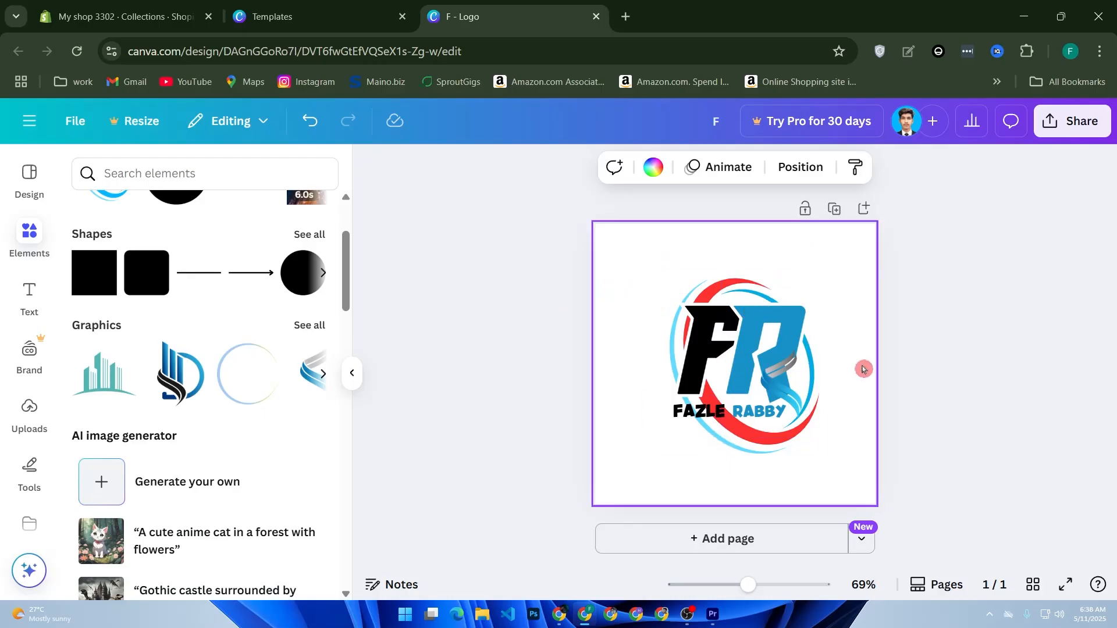
# Step: Select all elements with Ctrl+A, move the logo onto the page's centre guide, and zoom in
pyautogui.click(813, 336)
pyautogui.hotkey('ctrl', 'a')
pyautogui.moveTo(751, 337)
pyautogui.mouseDown()
pyautogui.moveTo(734, 340)
pyautogui.moveTo(749, 343)
pyautogui.mouseUp()
pyautogui.click(481, 329)
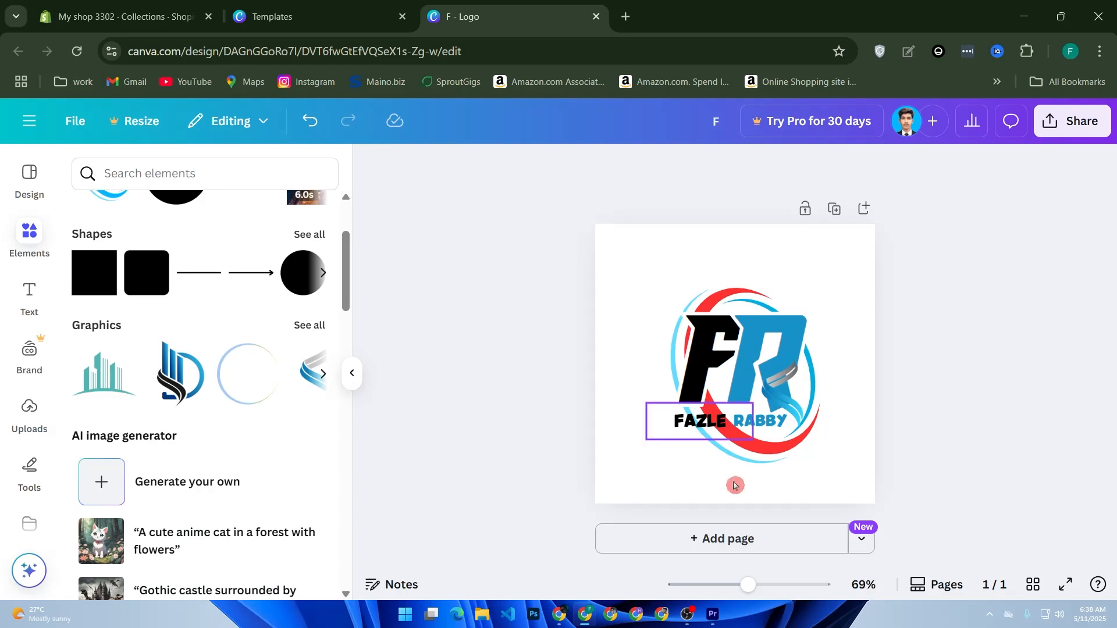
pyautogui.moveTo(750, 587)
pyautogui.mouseDown()
pyautogui.moveTo(783, 587)
pyautogui.moveTo(698, 586)
pyautogui.moveTo(735, 586)
pyautogui.mouseUp()
pyautogui.click(829, 564)
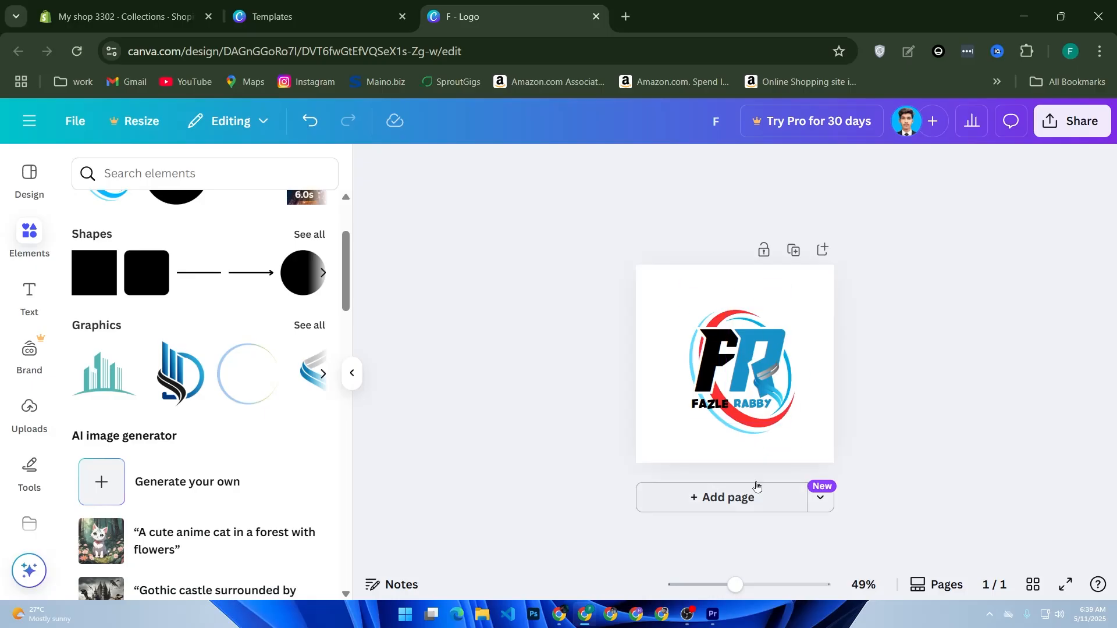
# Step: Delete the small blue brush graphic on the R and open the Share panel
pyautogui.click(772, 389)
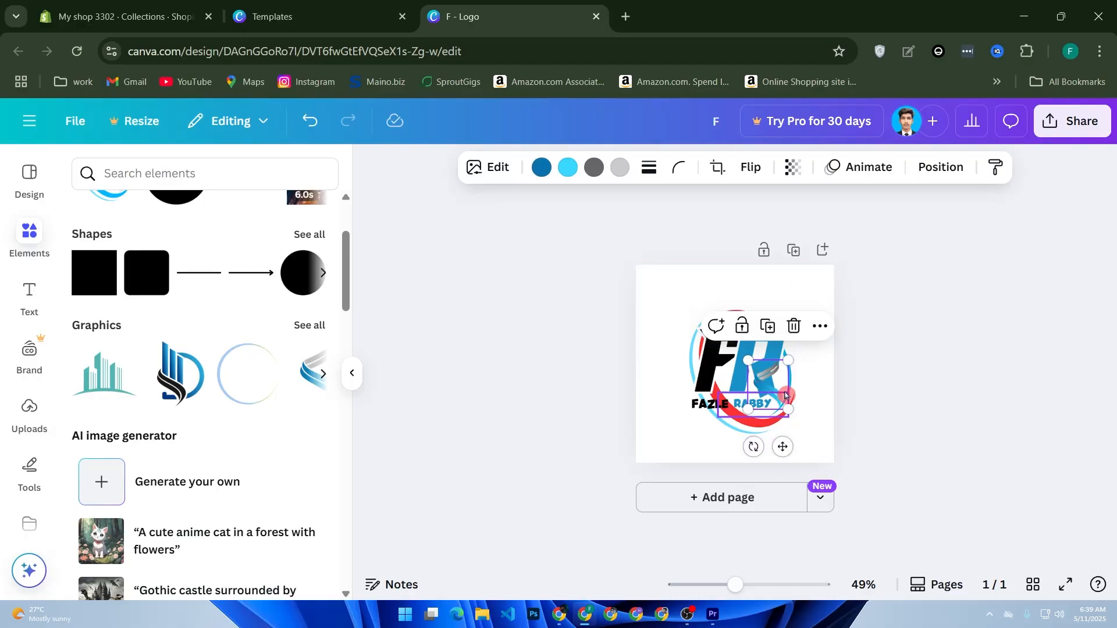
pyautogui.click(794, 326)
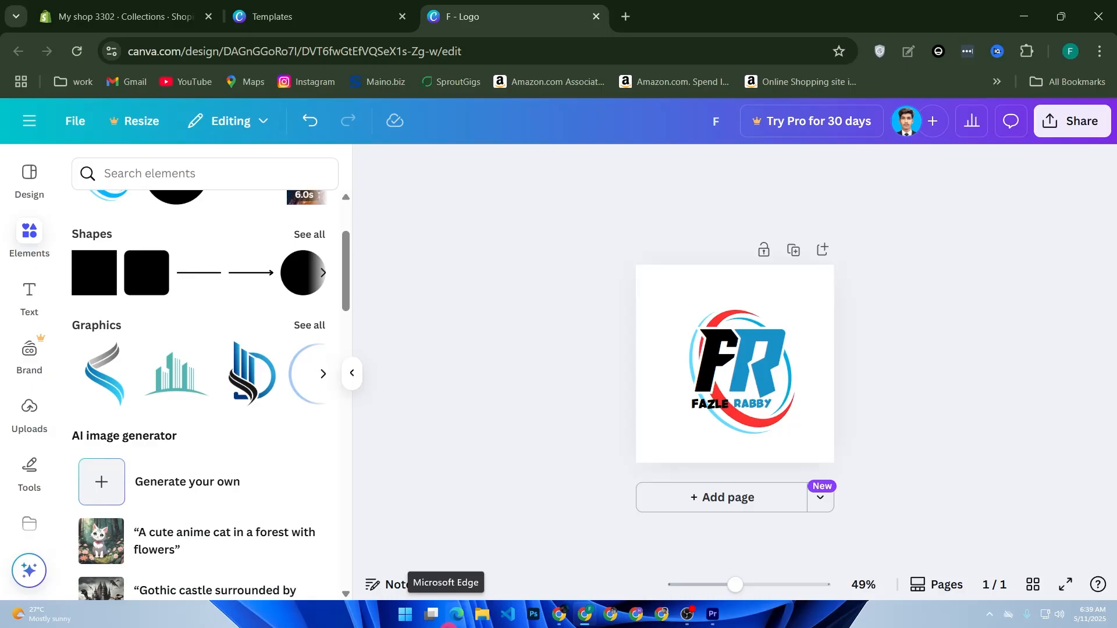
pyautogui.click(1060, 122)
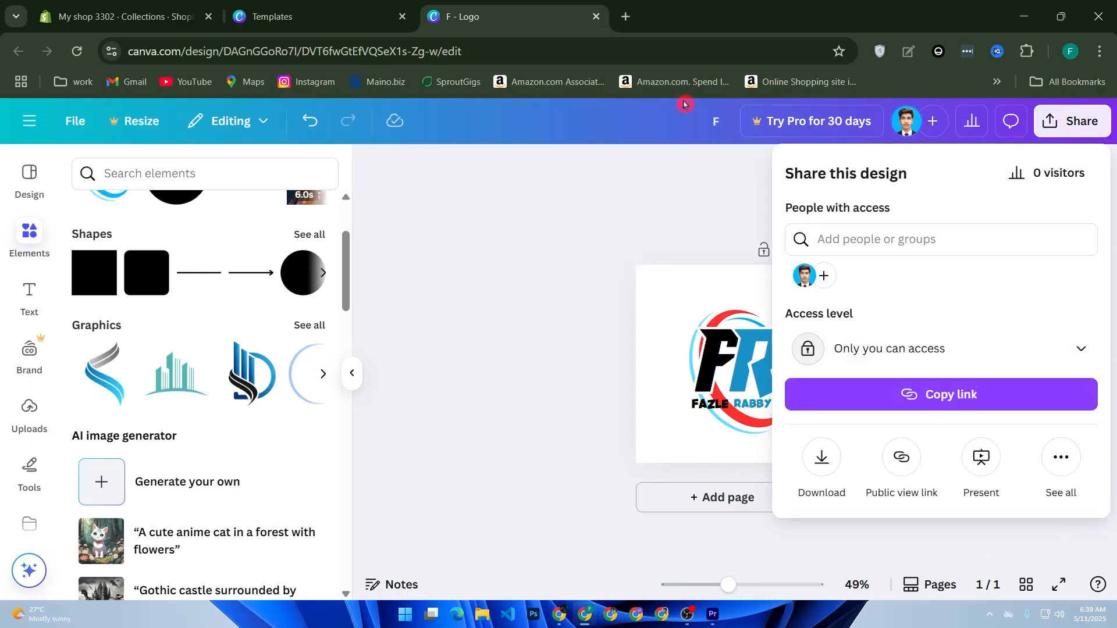
# Step: Try a transparent background in the download settings, then dismiss the upgrade offer
pyautogui.click(816, 476)
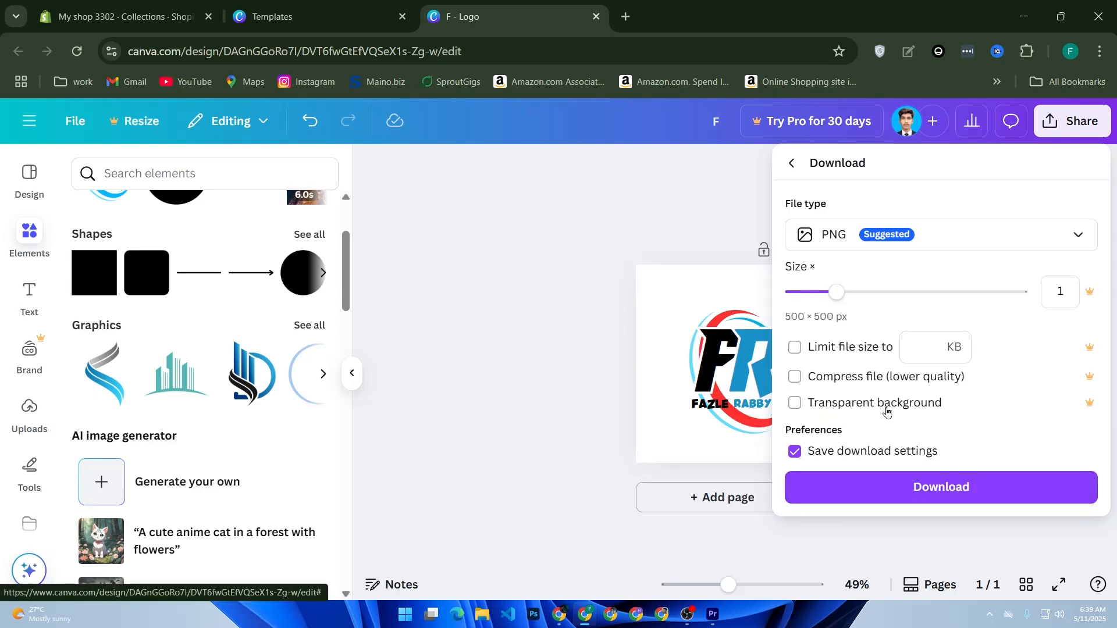
pyautogui.click(859, 409)
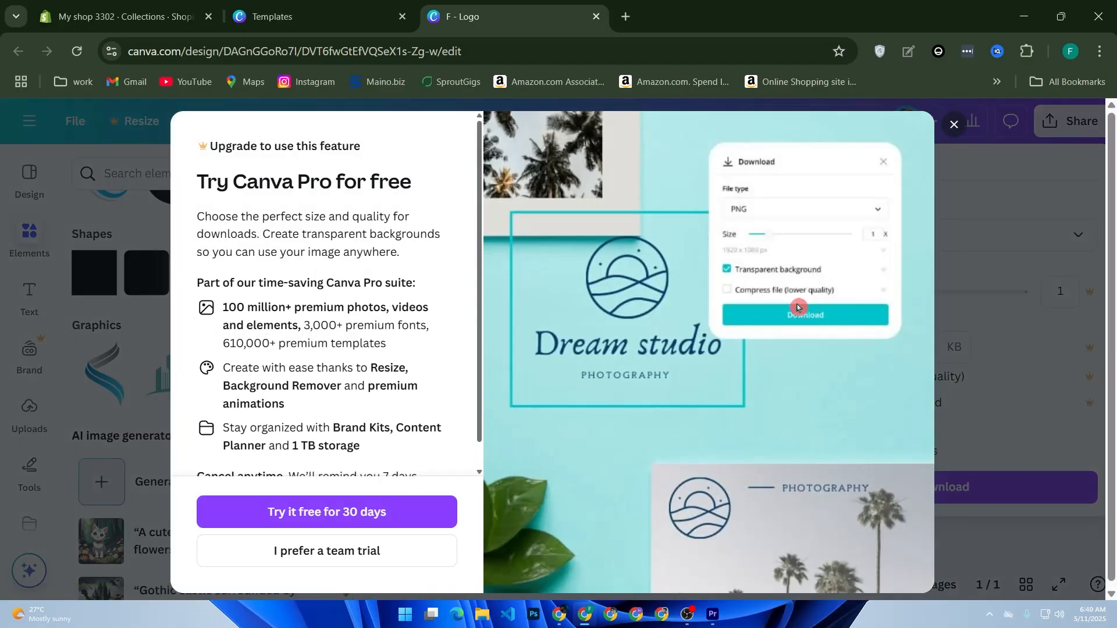
pyautogui.scroll(-1, 311, 425)
pyautogui.click(954, 124)
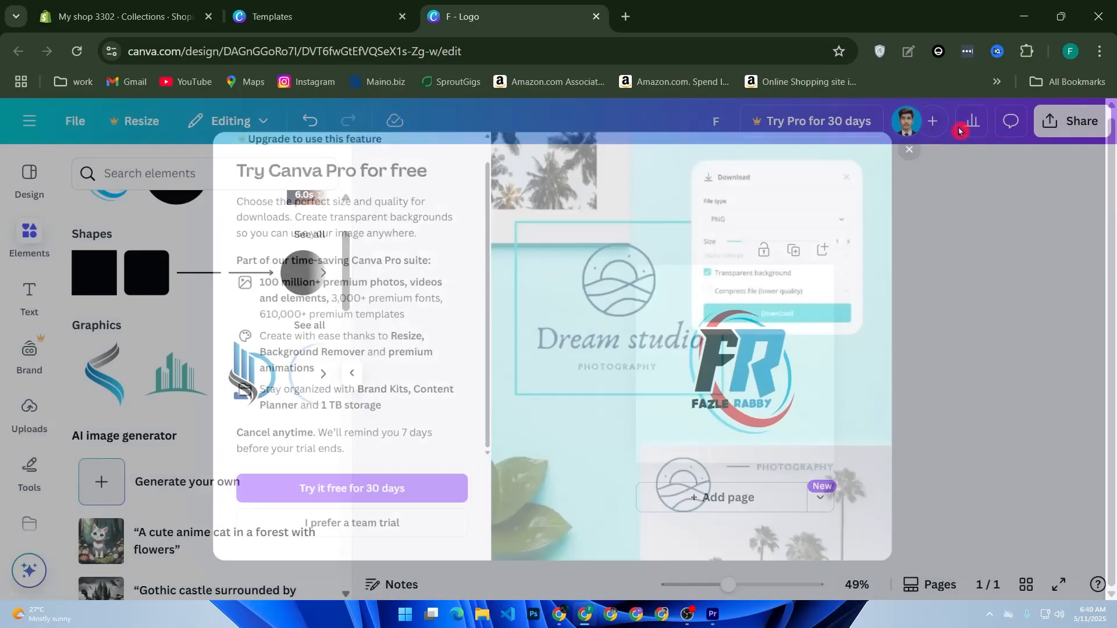
# Step: Download the logo as a PNG saved as F.png in Files, and show it in its folder
pyautogui.click(1061, 140)
pyautogui.click(826, 468)
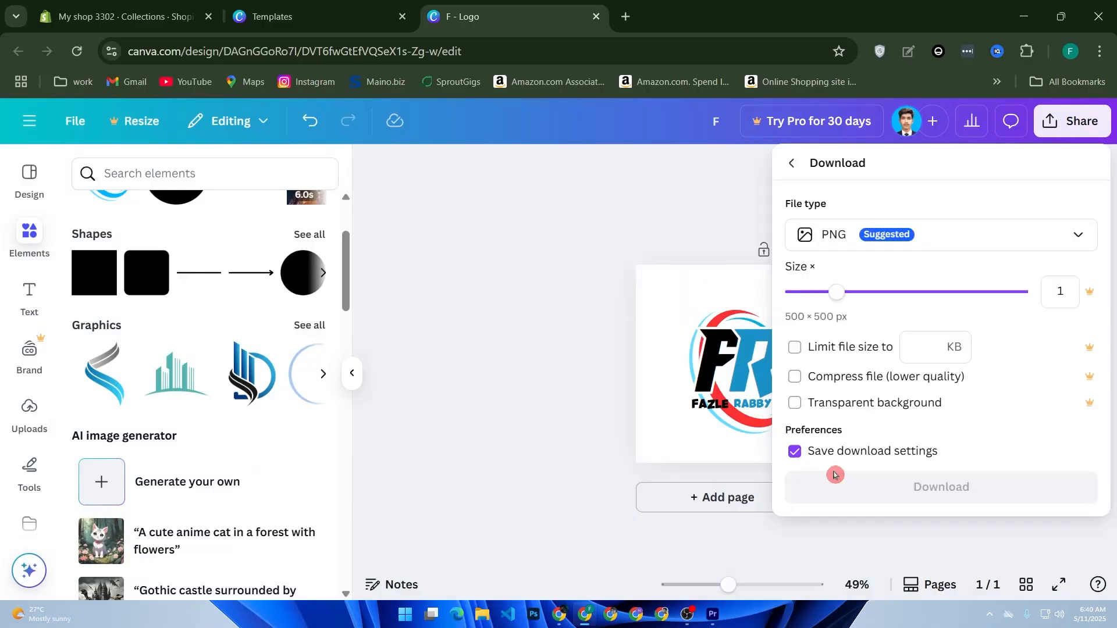
pyautogui.click(879, 494)
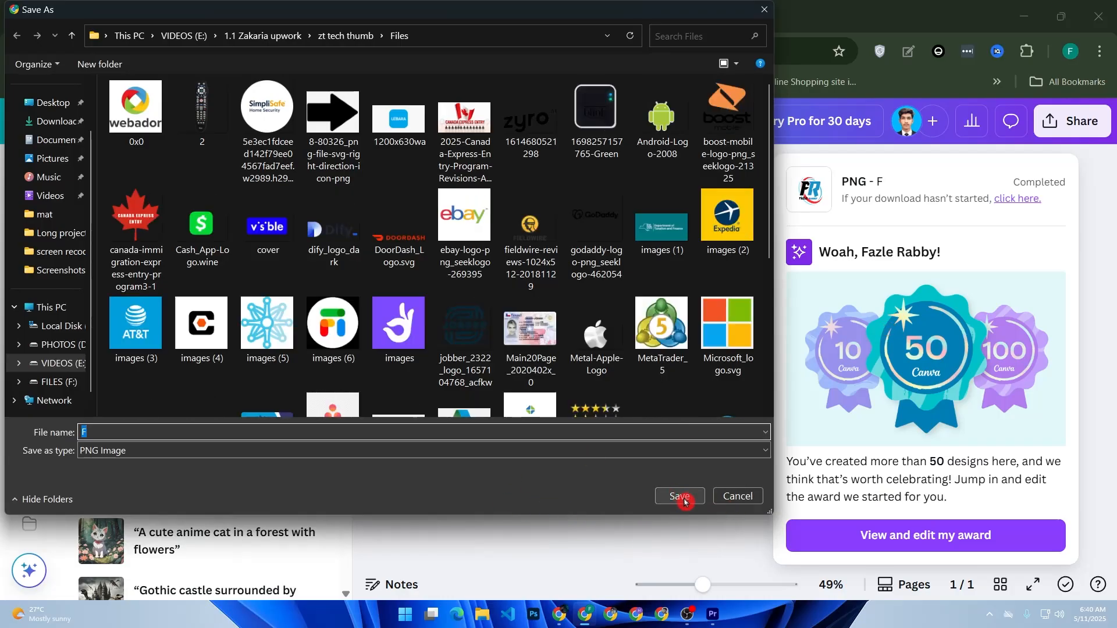
pyautogui.click(685, 502)
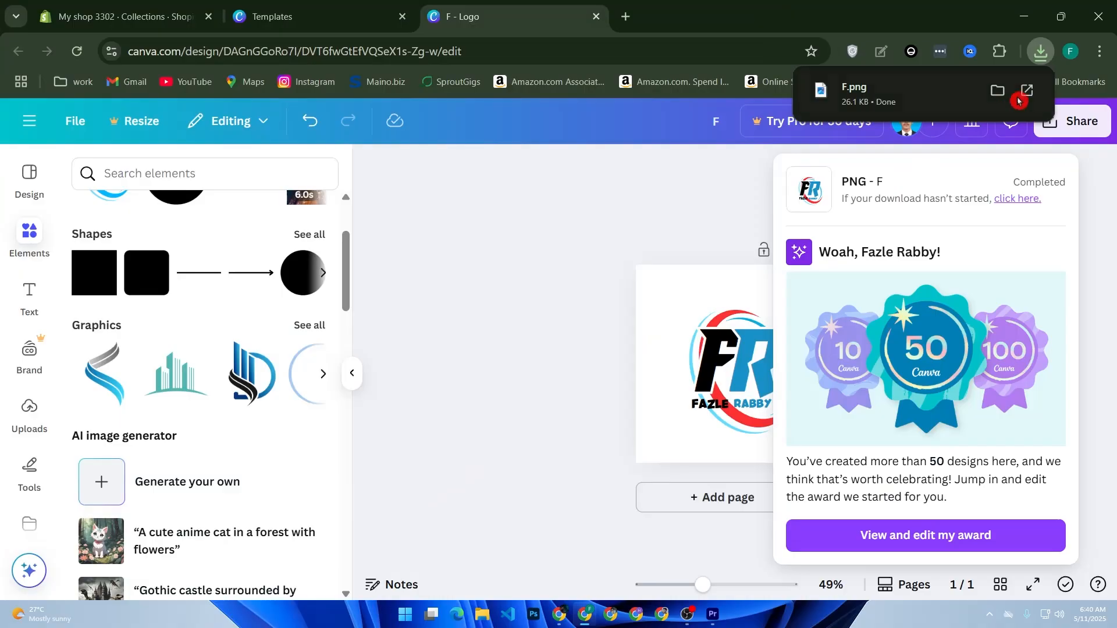
pyautogui.click(997, 90)
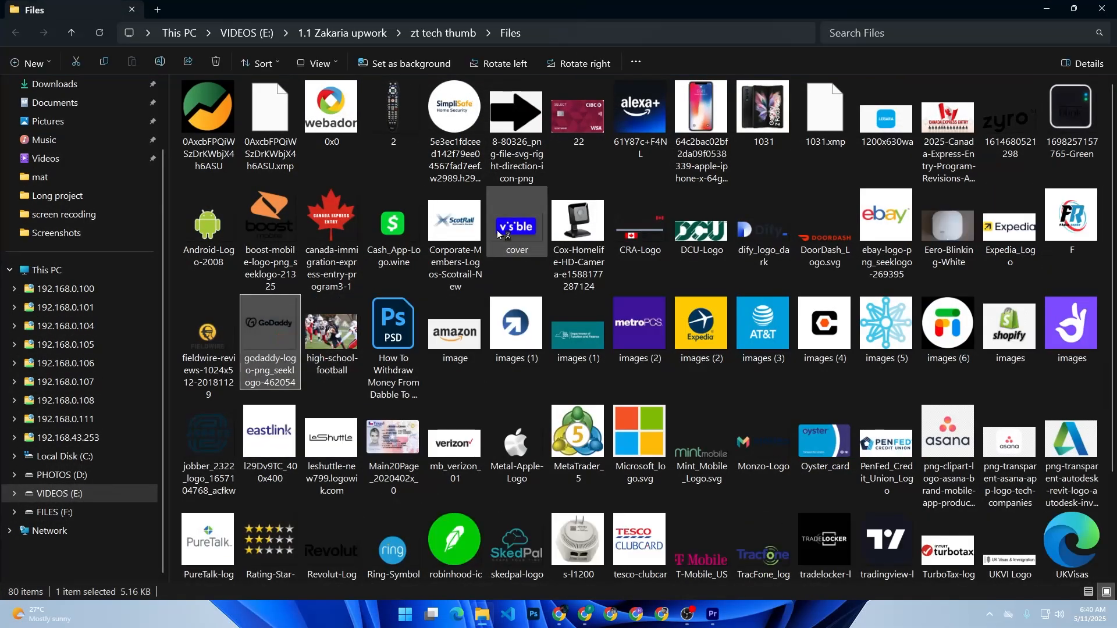
# Step: Close the wrongly opened image preview and the File Explorer window
pyautogui.press('Return')
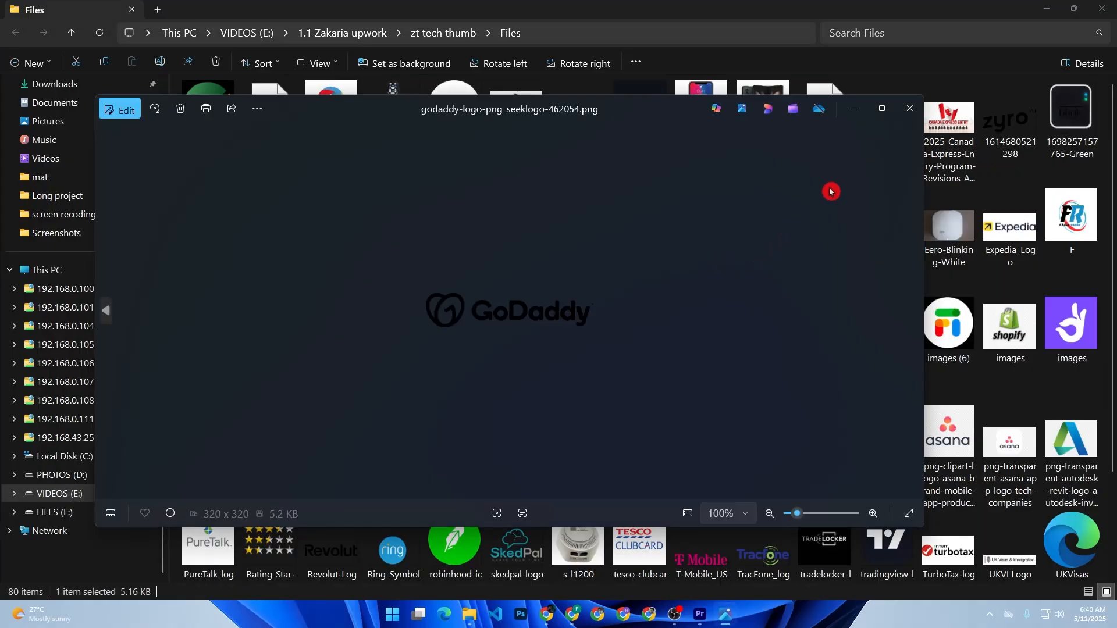
pyautogui.click(909, 108)
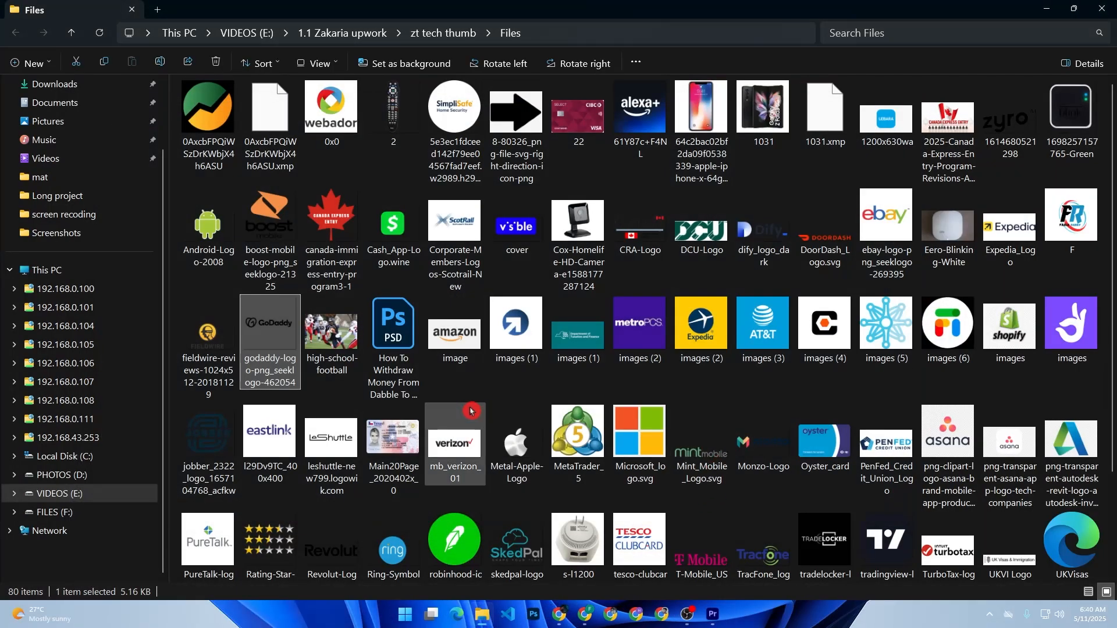
pyautogui.scroll(-1, 473, 412)
pyautogui.scroll(1, 589, 429)
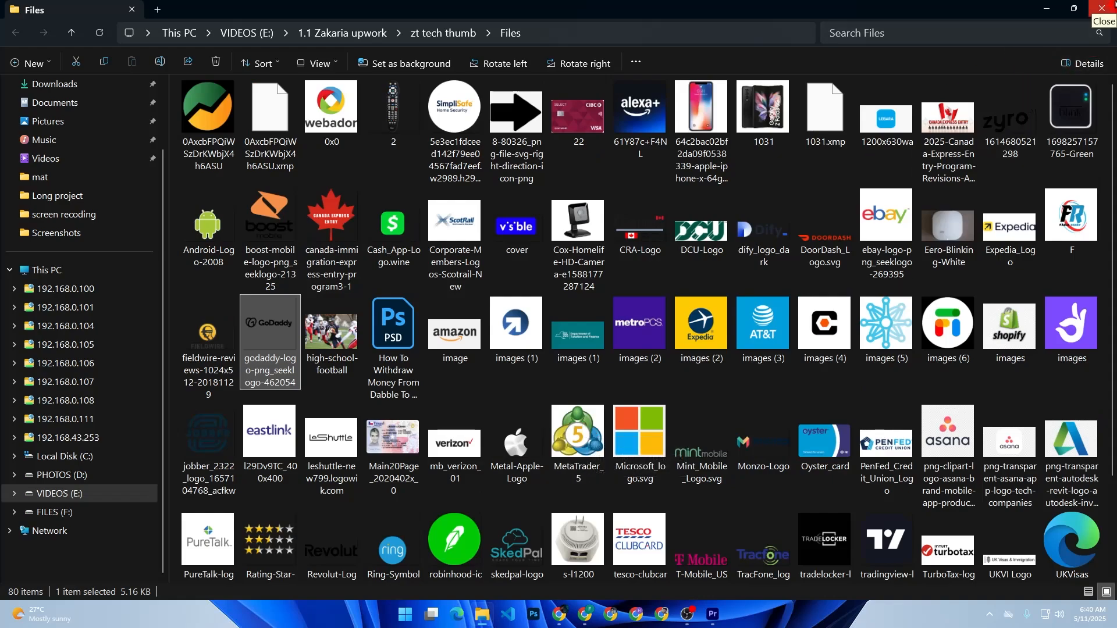
pyautogui.click(1101, 7)
# Step: Reopen F.png from Chrome's recent downloads to view the 500 × 500 logo in Photos
pyautogui.click(1040, 51)
pyautogui.click(992, 133)
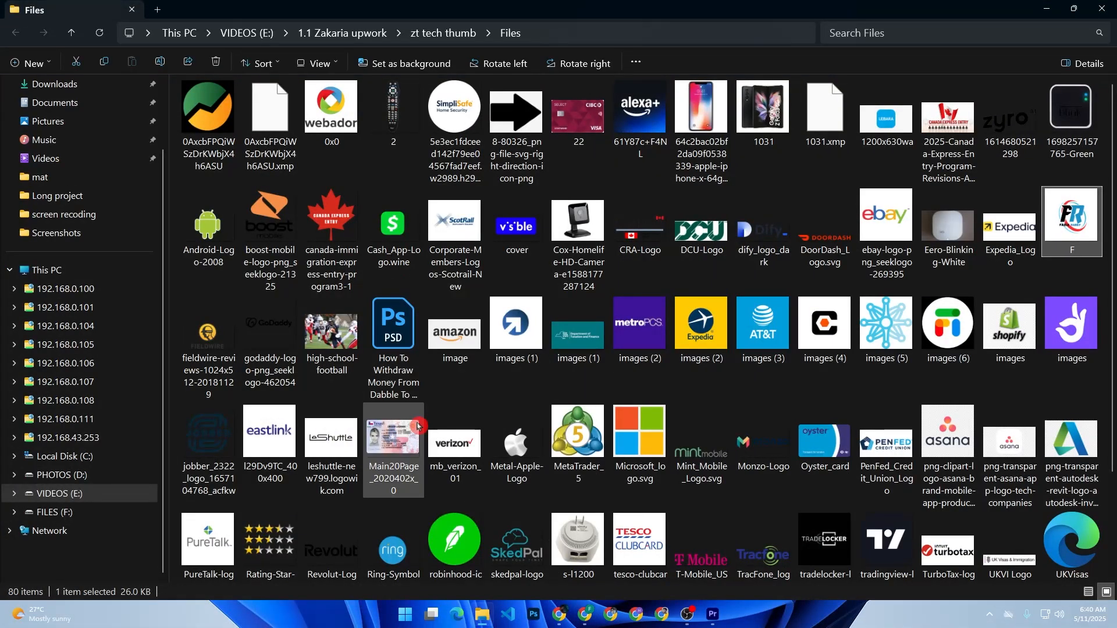
pyautogui.press('Return')
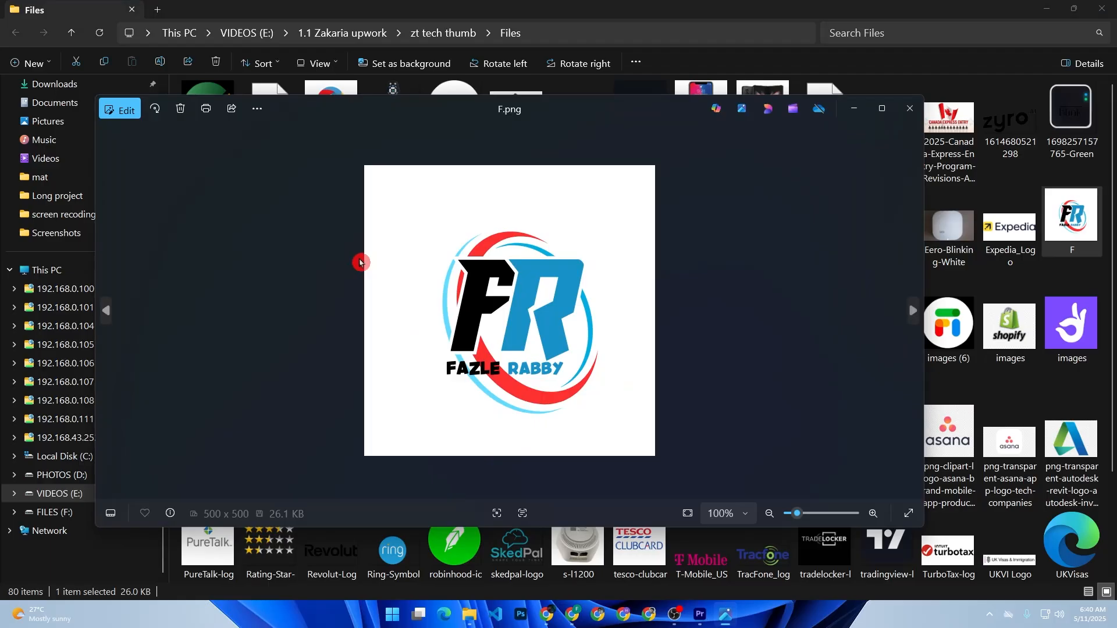